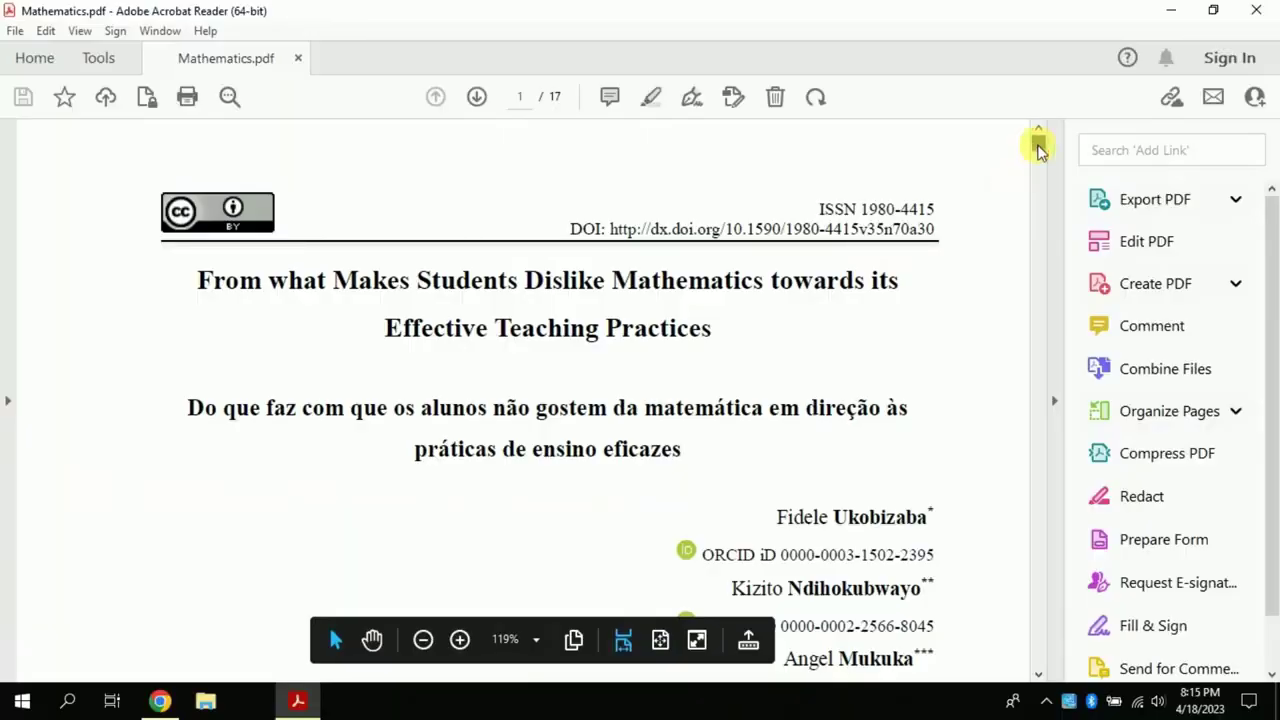
- Search Google for 'paper-digest' in Chrome
left_click_drag(1038, 148, 1048, 560)
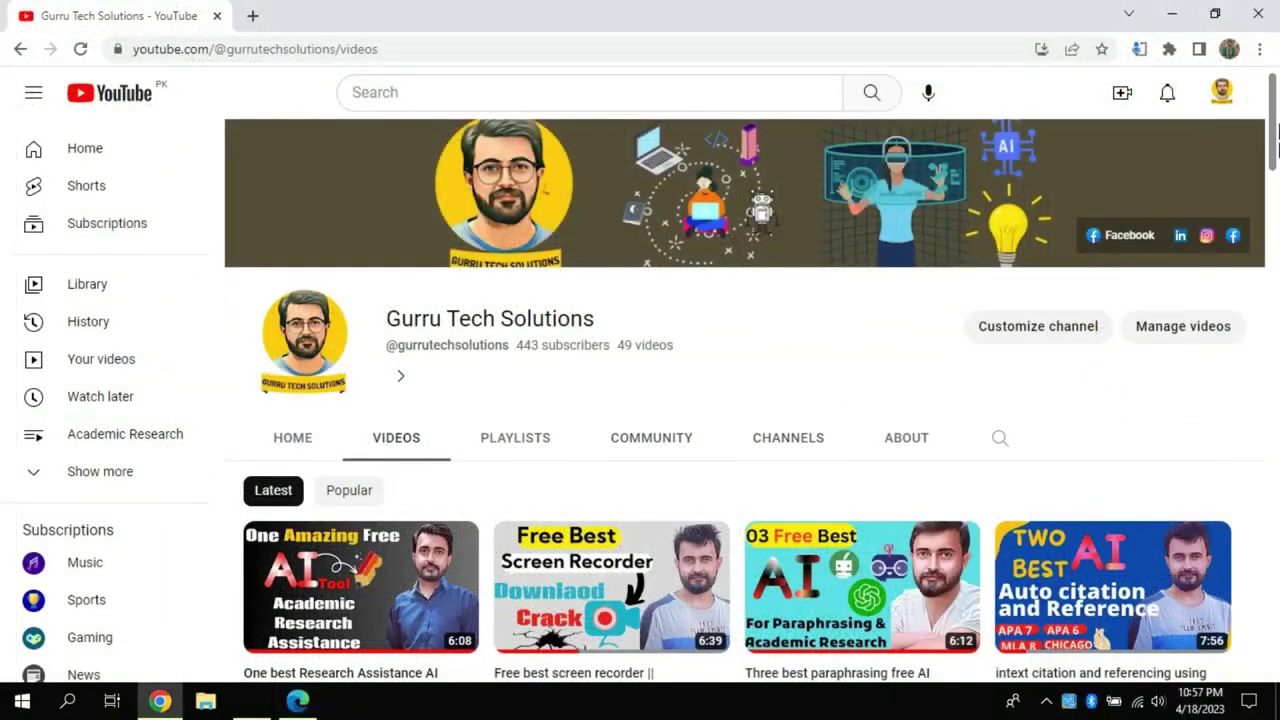
mouse_move(1277, 130)
left_mouse_down()
mouse_move(1276, 607)
mouse_move(1268, 143)
left_mouse_up()
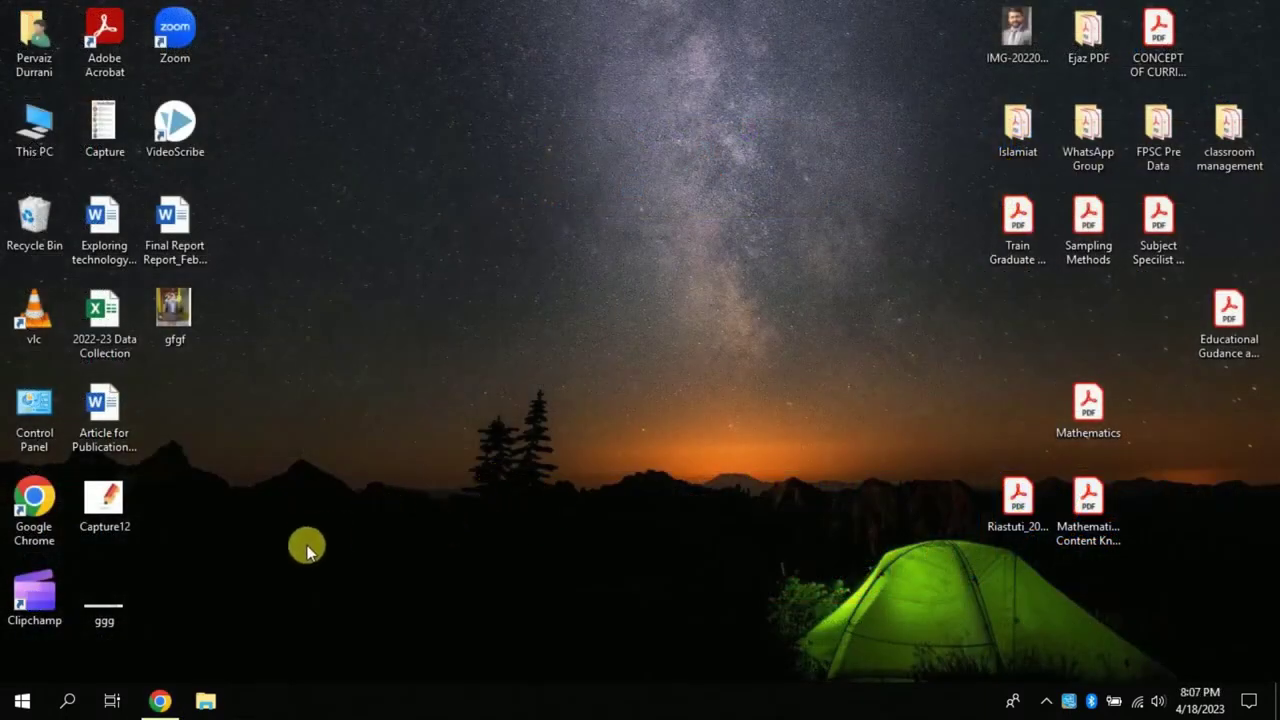
left_click(164, 697)
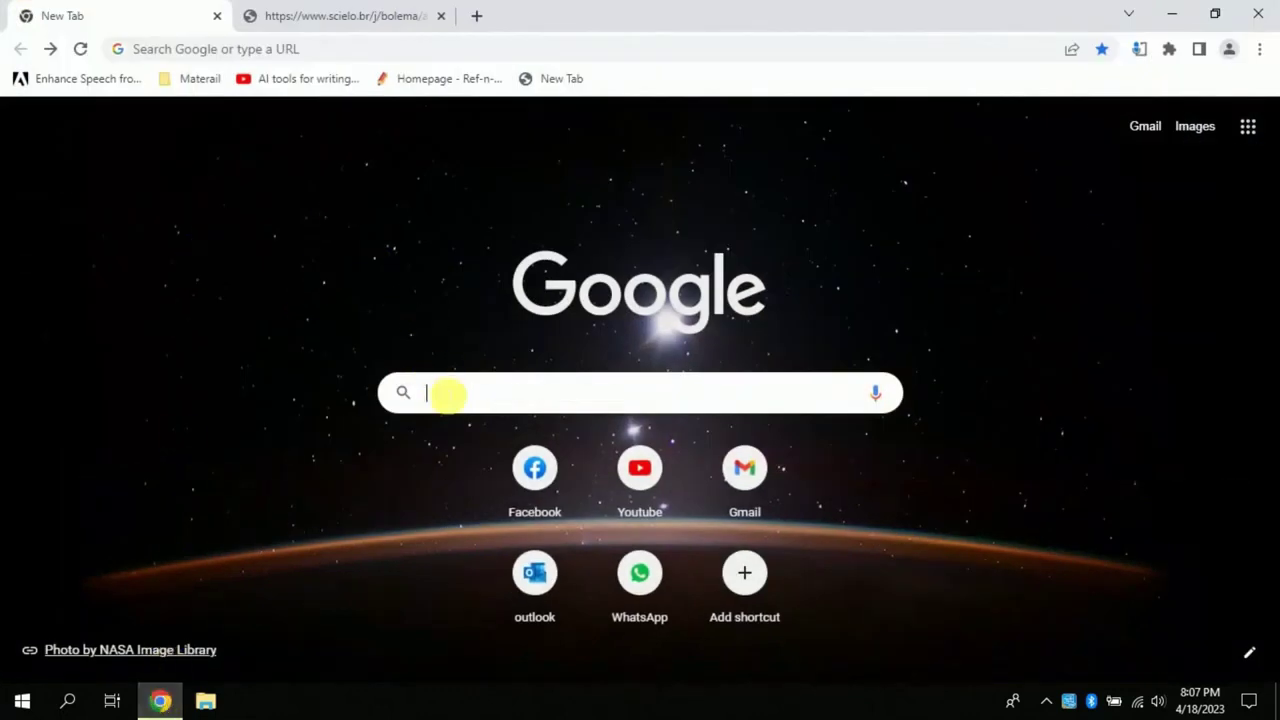
type("pa")
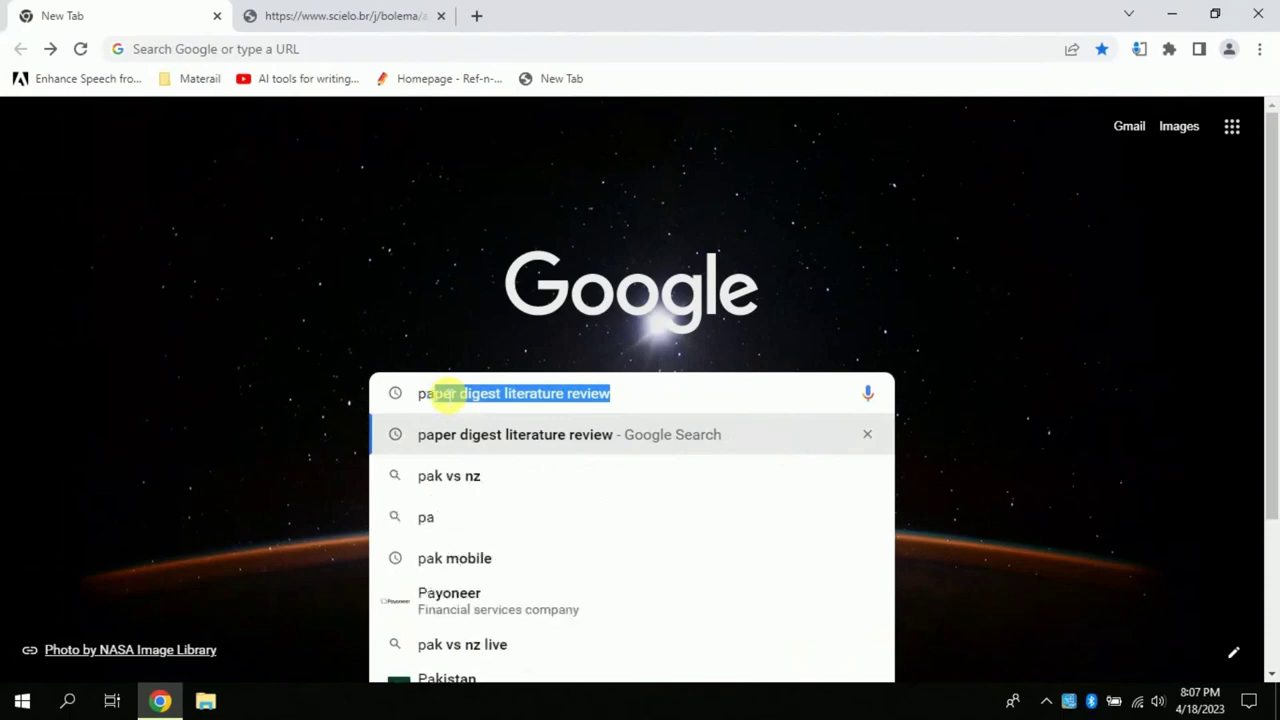
type("per")
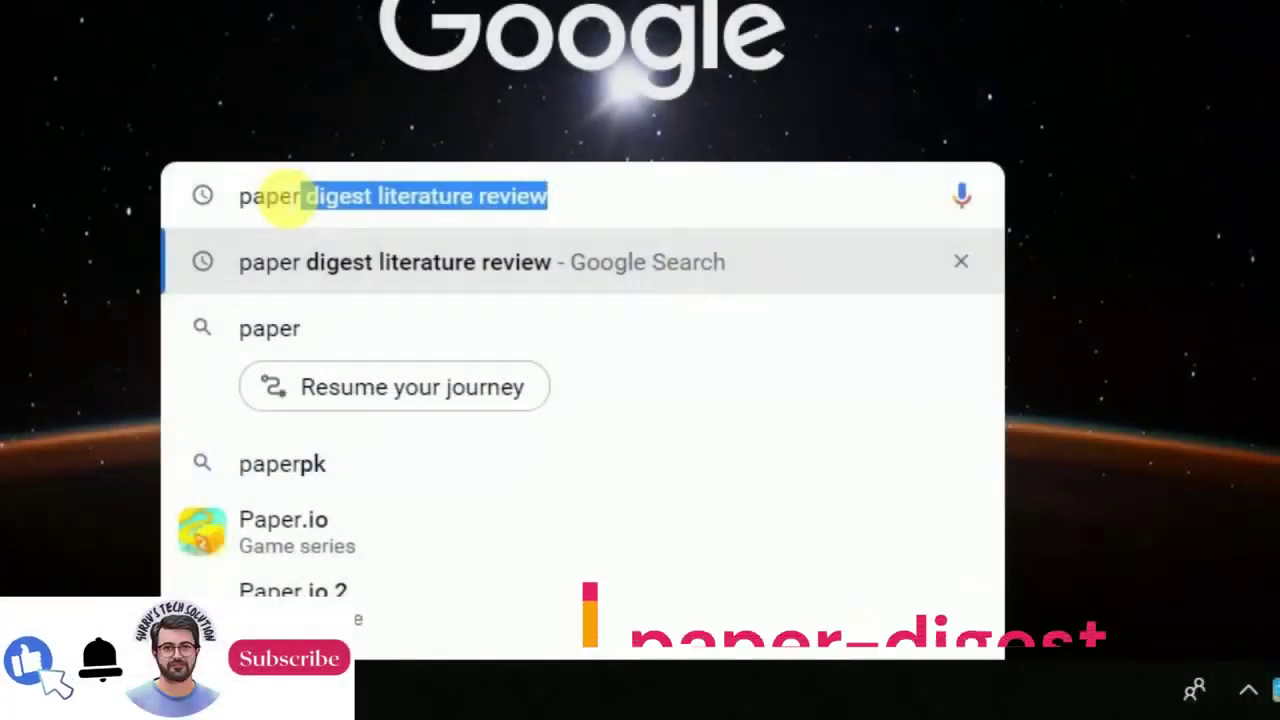
type("-d")
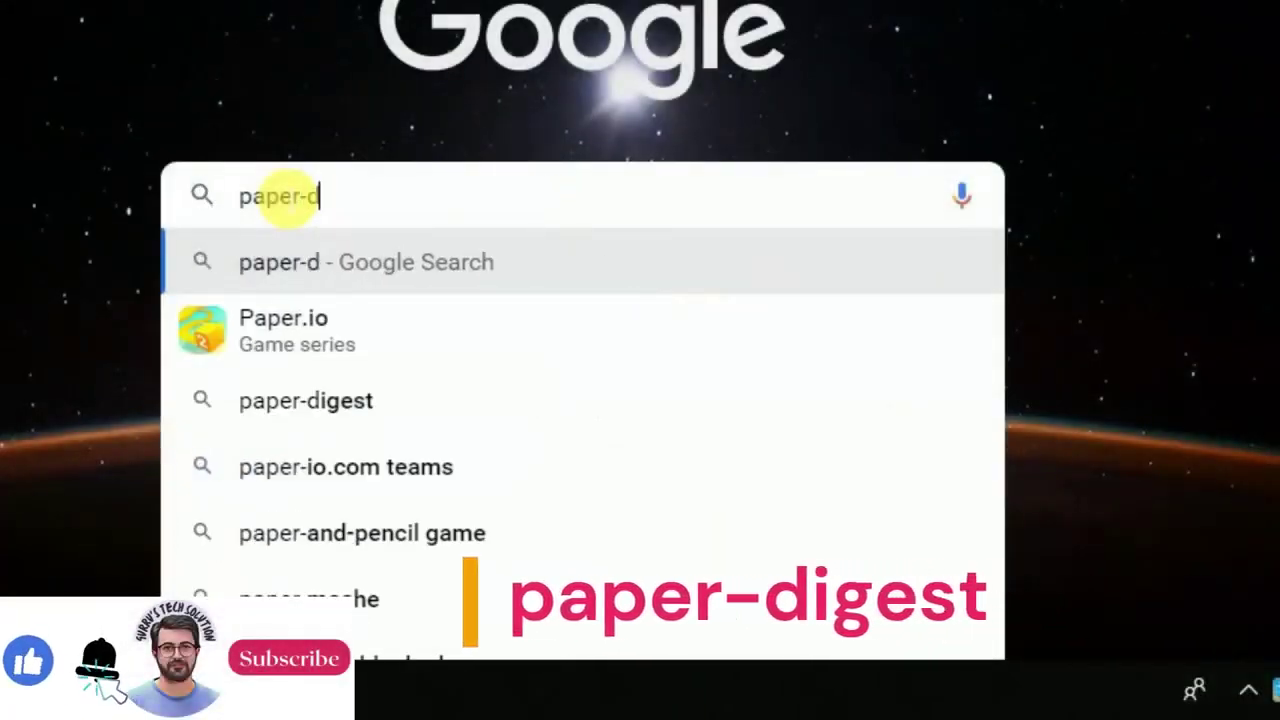
type("igest")
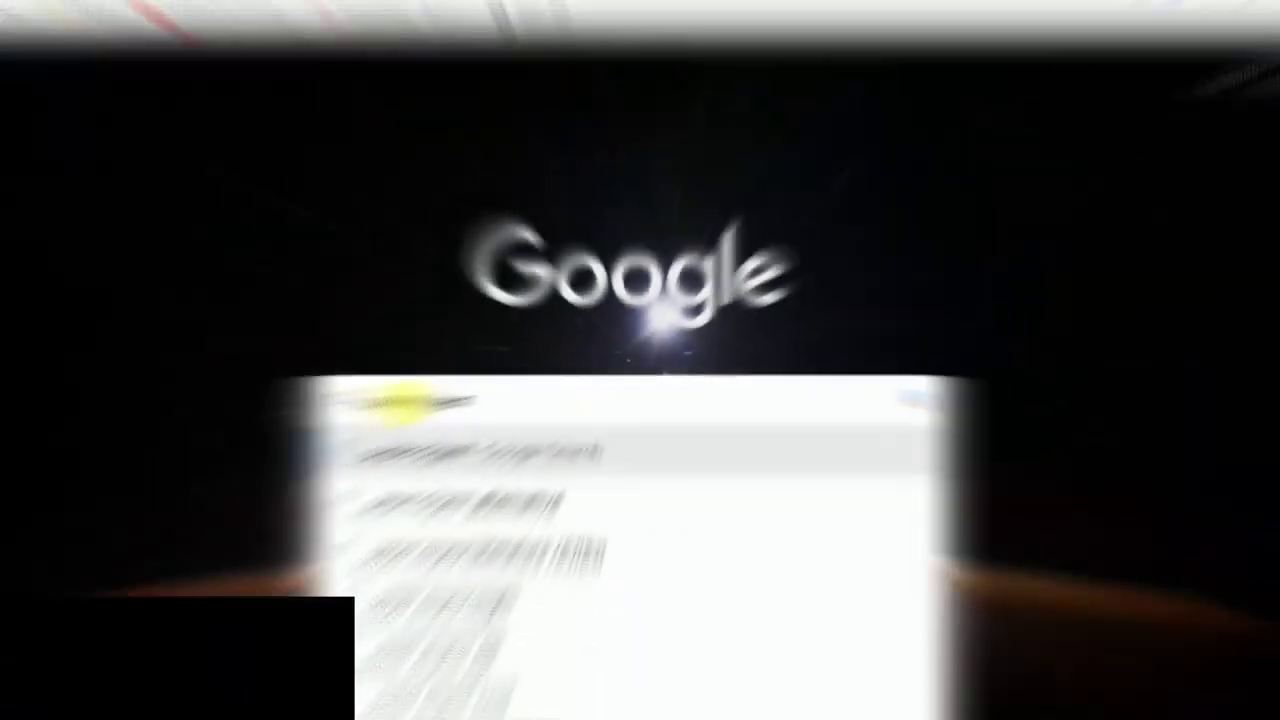
key("Return")
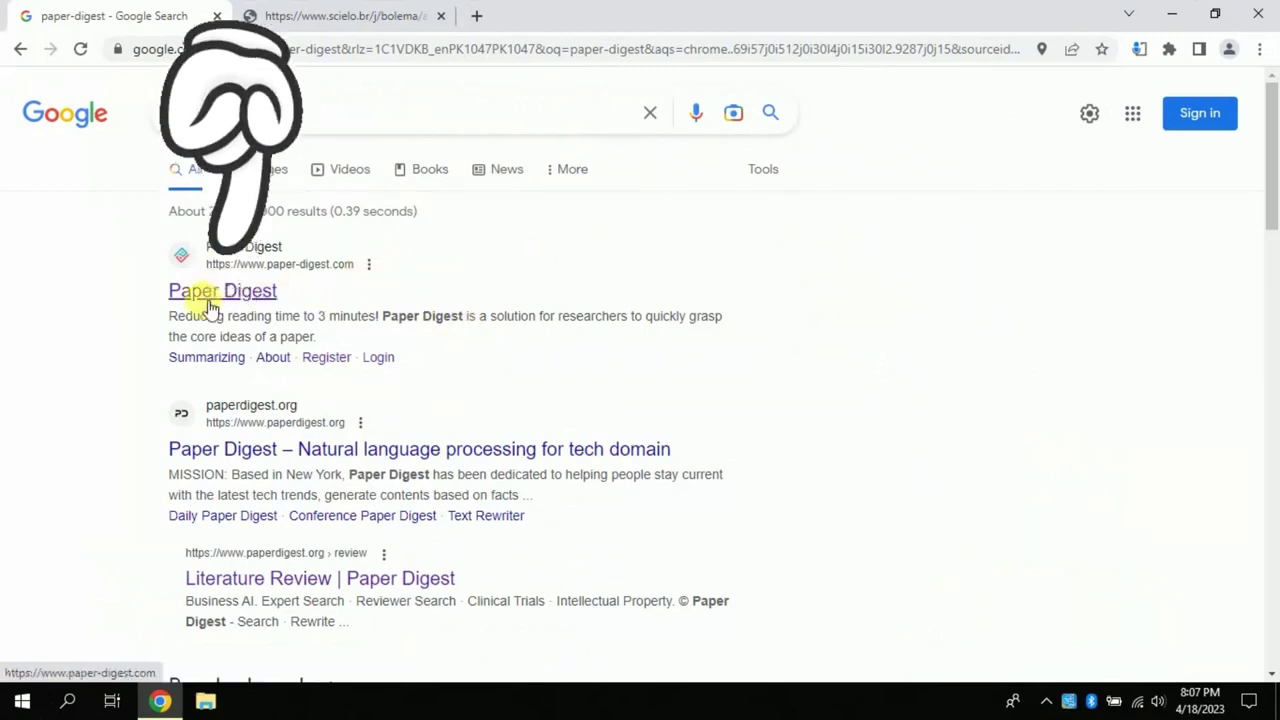
- Open paper-digest.com and sign in with a Google account and its password
left_click(228, 298)
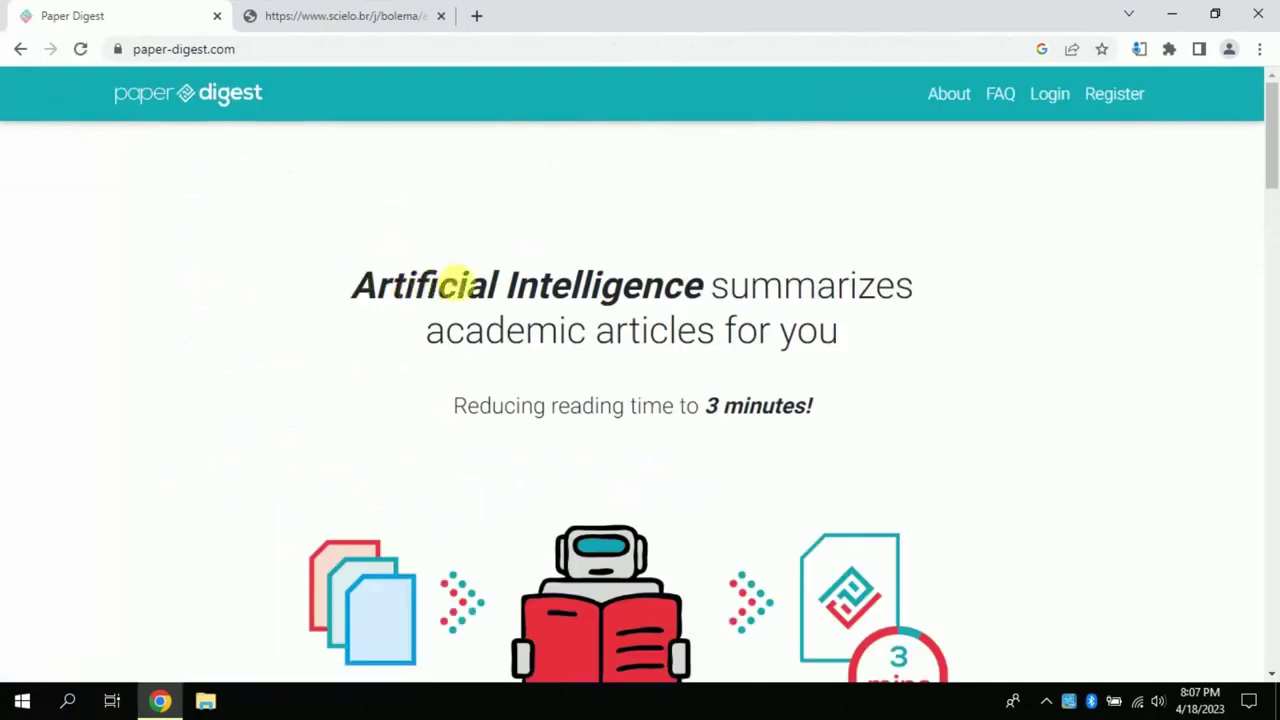
left_click_drag(1272, 150, 1237, 138)
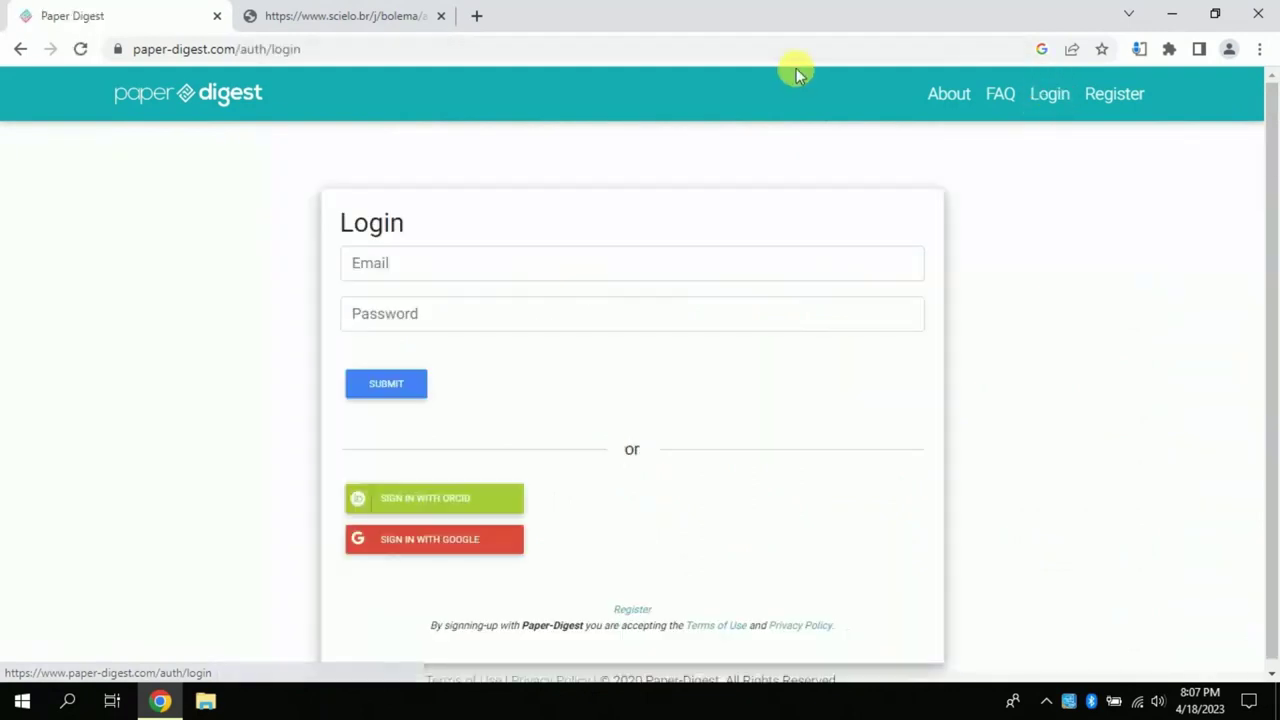
left_click(421, 546)
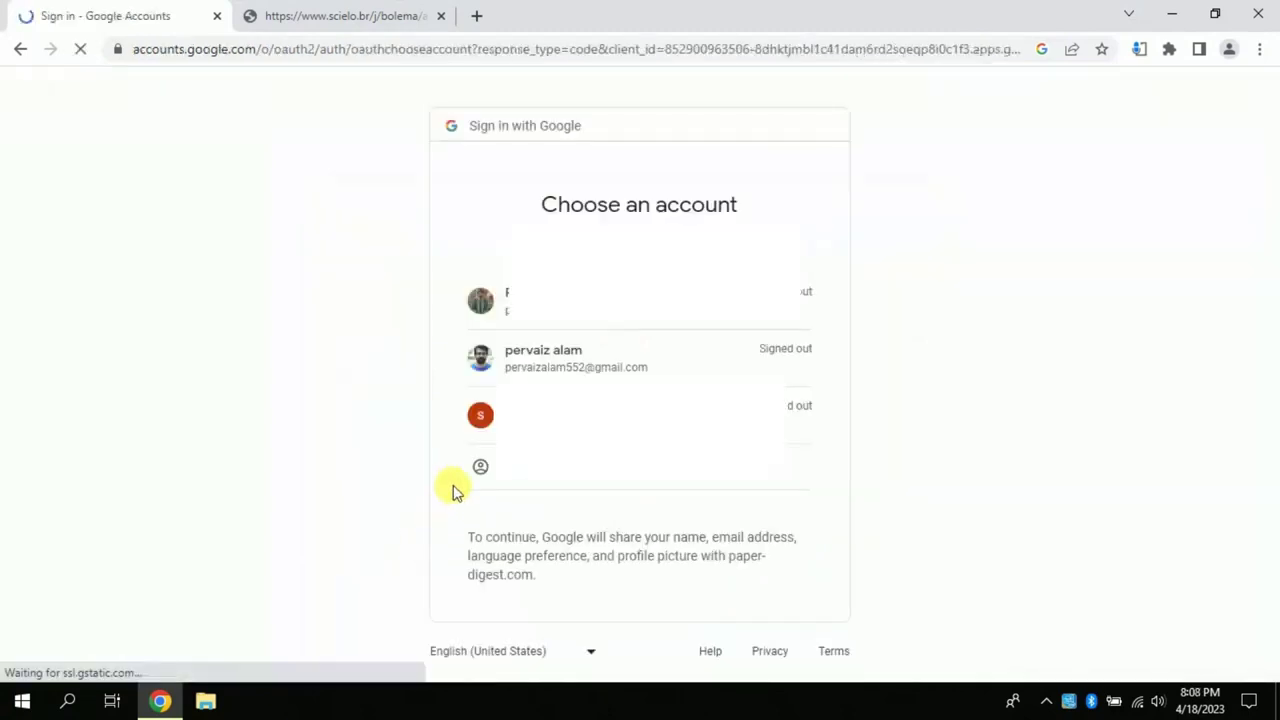
left_click(572, 362)
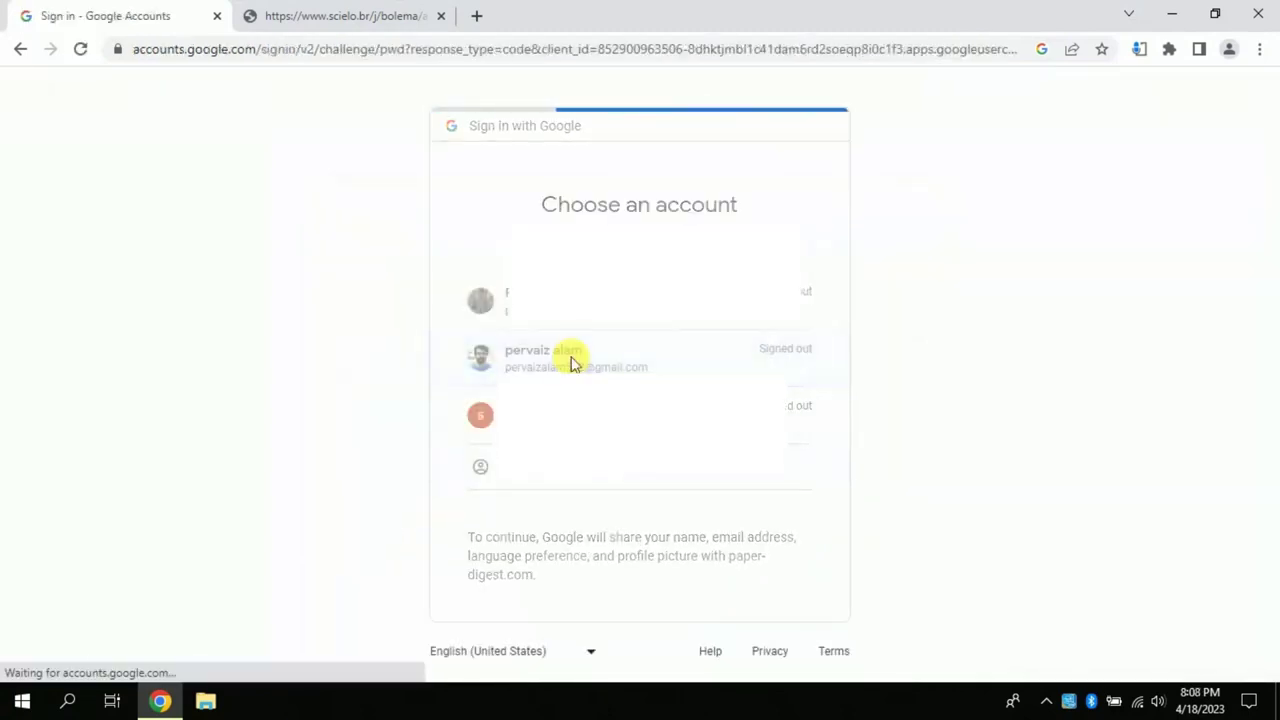
left_click(756, 478)
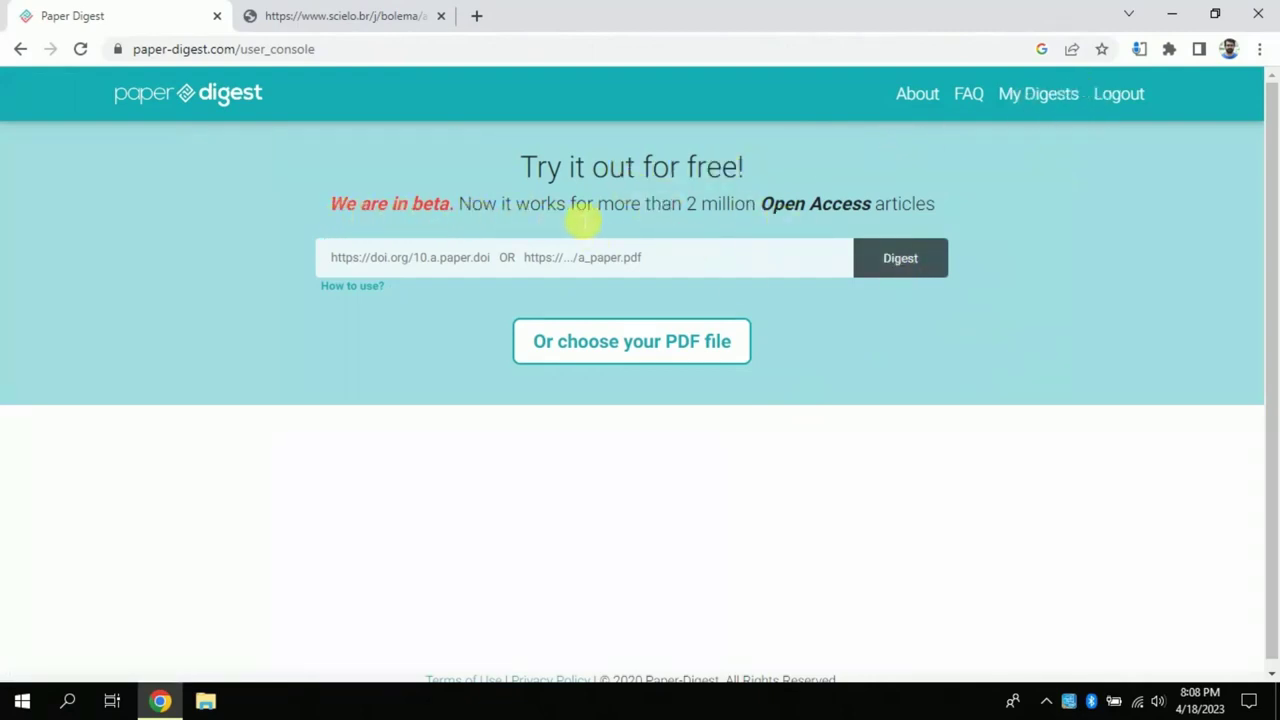
- Highlight the 2 million Open Access claim on the Paper Digest page, then clear it
left_click_drag(690, 207, 876, 210)
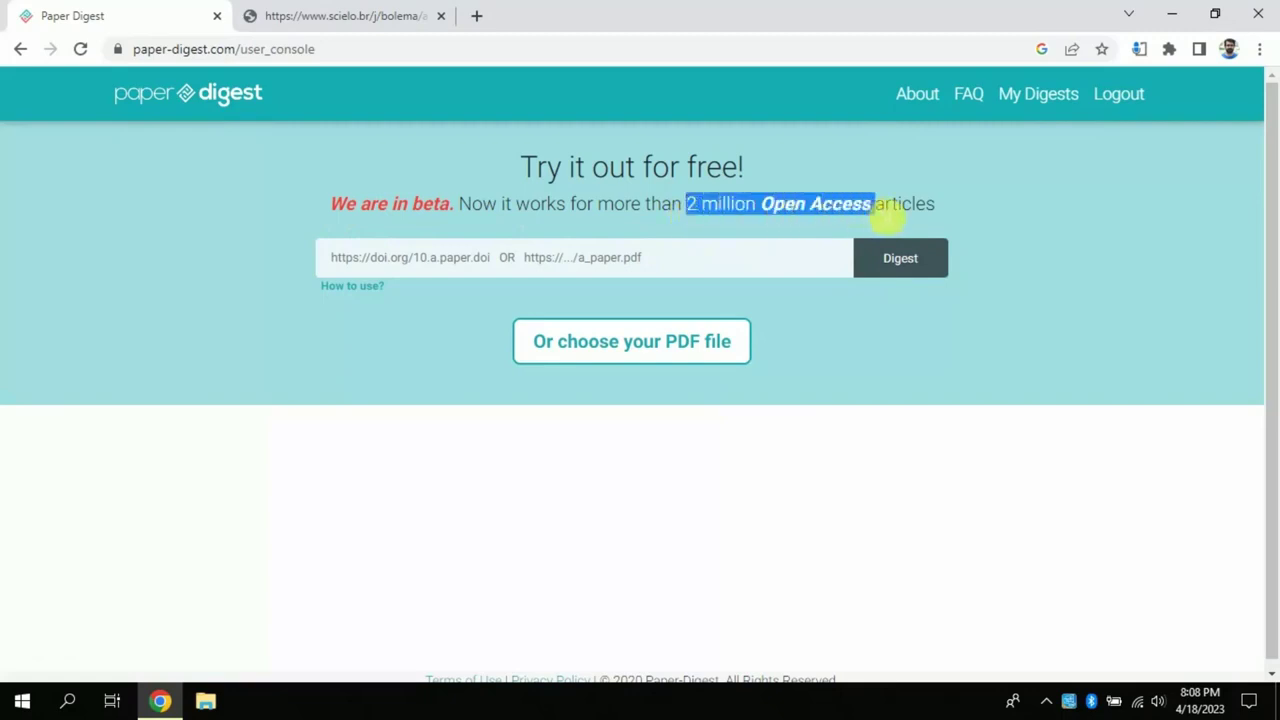
left_click(942, 212)
scroll(1268, 228, "down", 1)
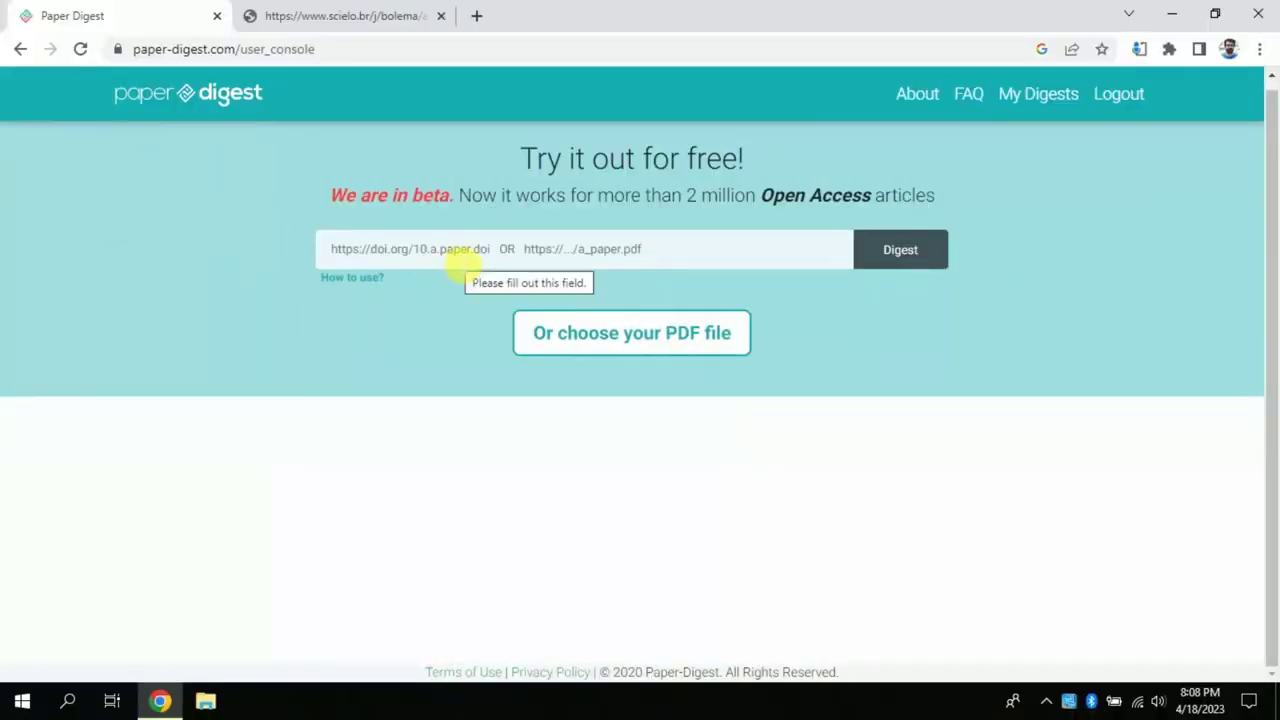
- Copy the DOI 10.1590/1980-4415v35n70a30 from the paper's PDF
left_click(335, 16)
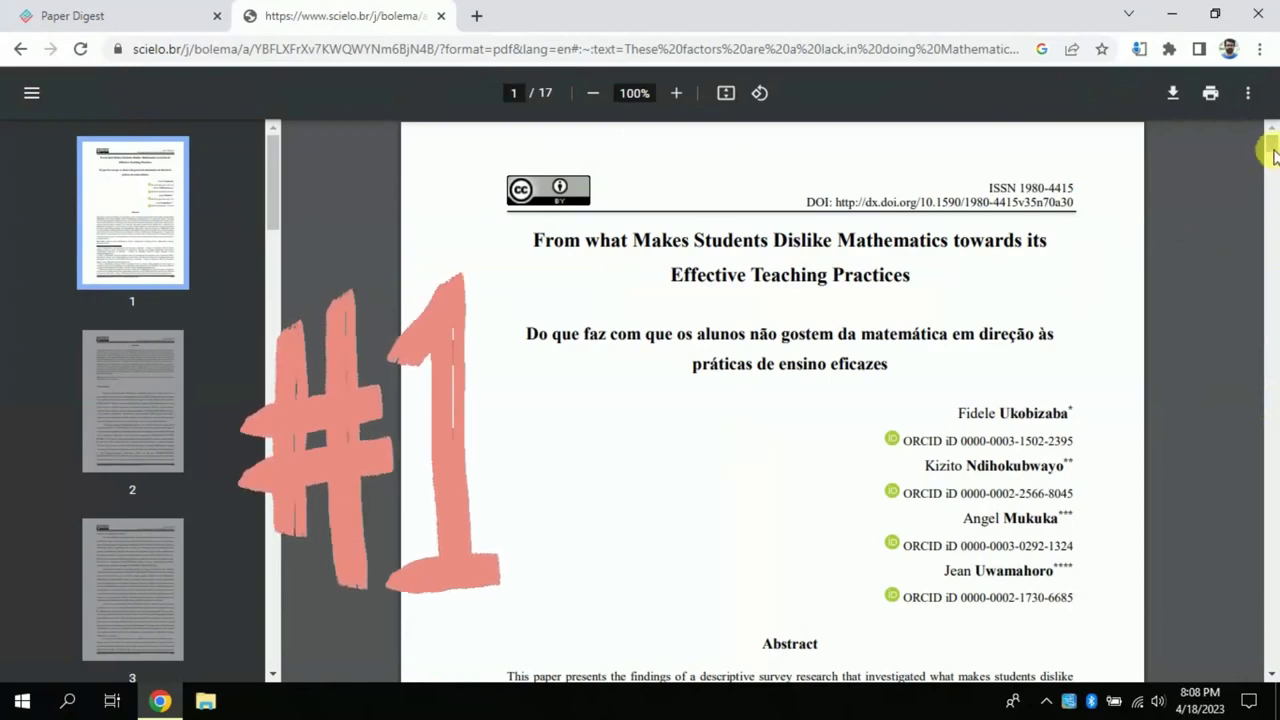
scroll(1272, 150, "down", 1)
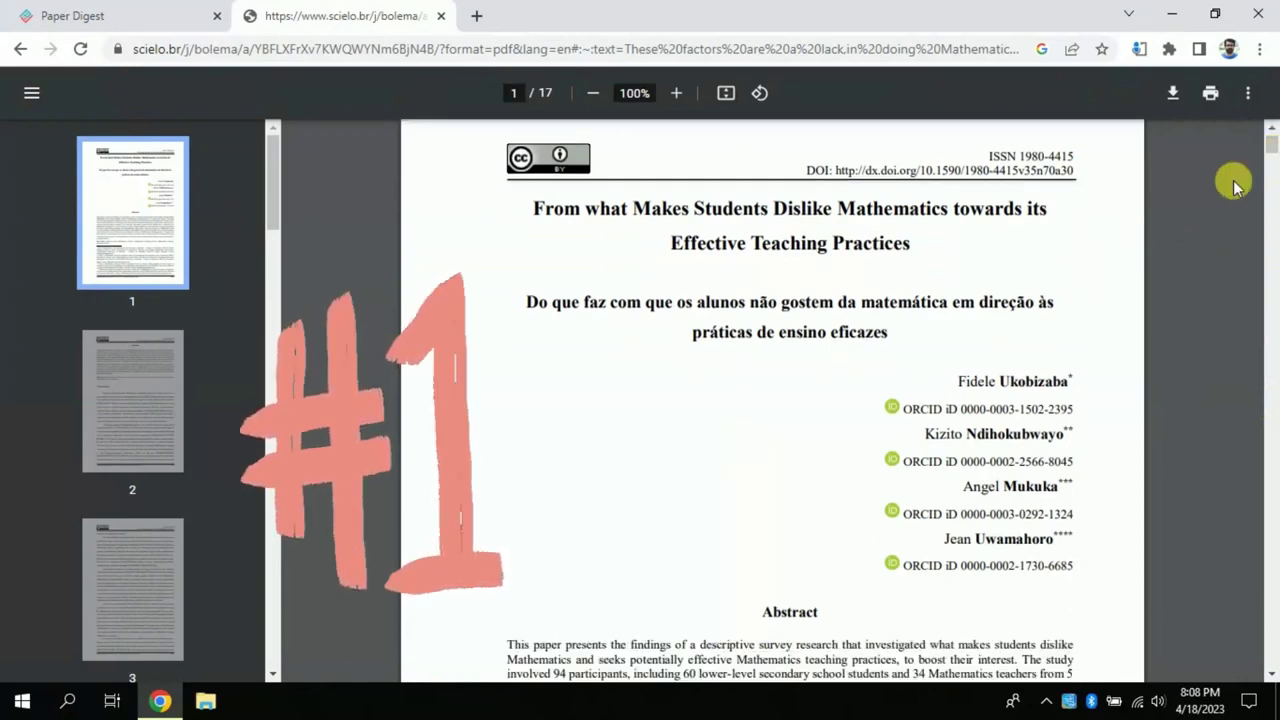
scroll(900, 210, "up", 1)
left_click_drag(807, 202, 922, 204)
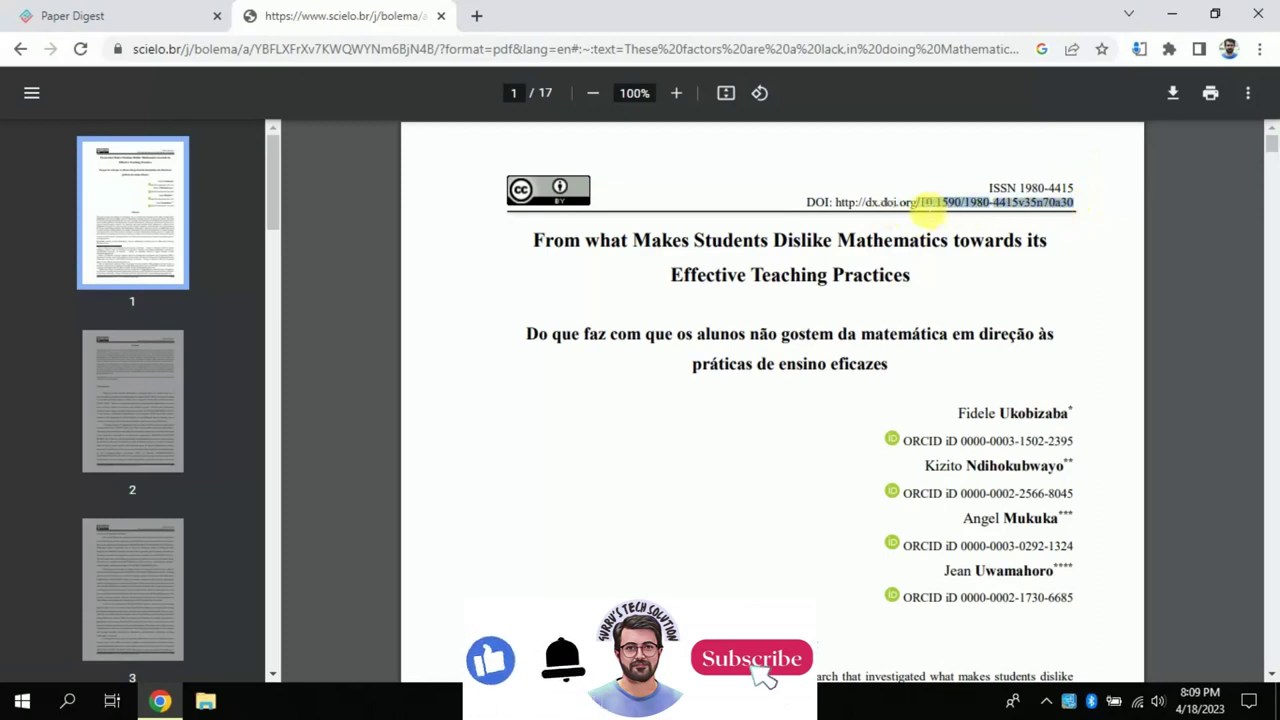
right_click(934, 203)
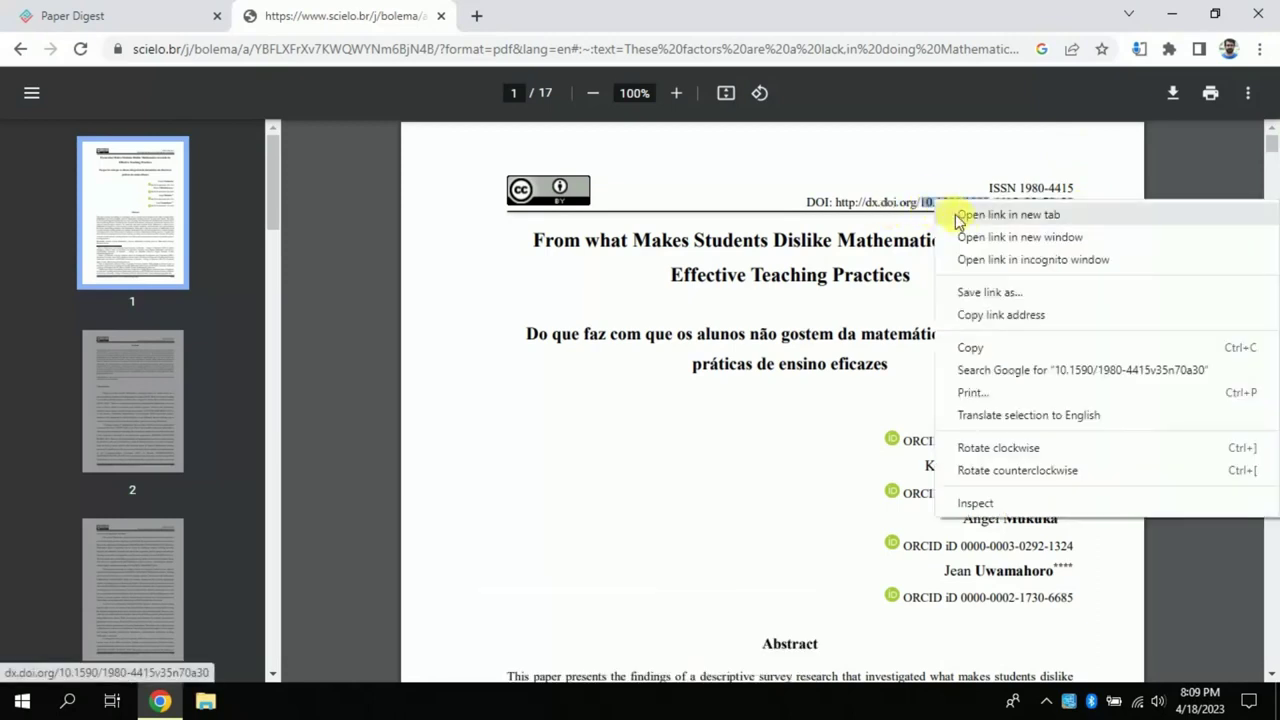
left_click(971, 349)
- Paste the DOI into Paper Digest's DOI/URL field
left_click(164, 10)
left_click(471, 246)
right_click(472, 245)
left_click(552, 390)
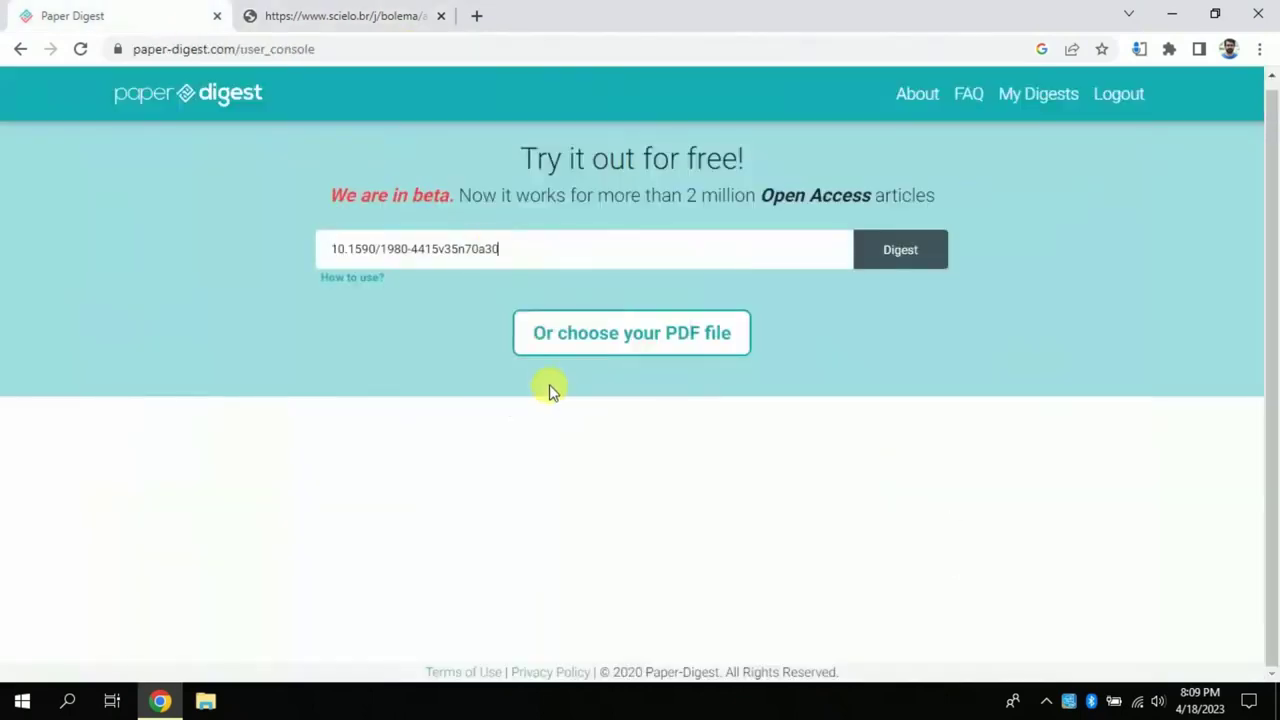
- Generate the digest from the DOI and highlight the paper's full-text DOI link
left_click(893, 255)
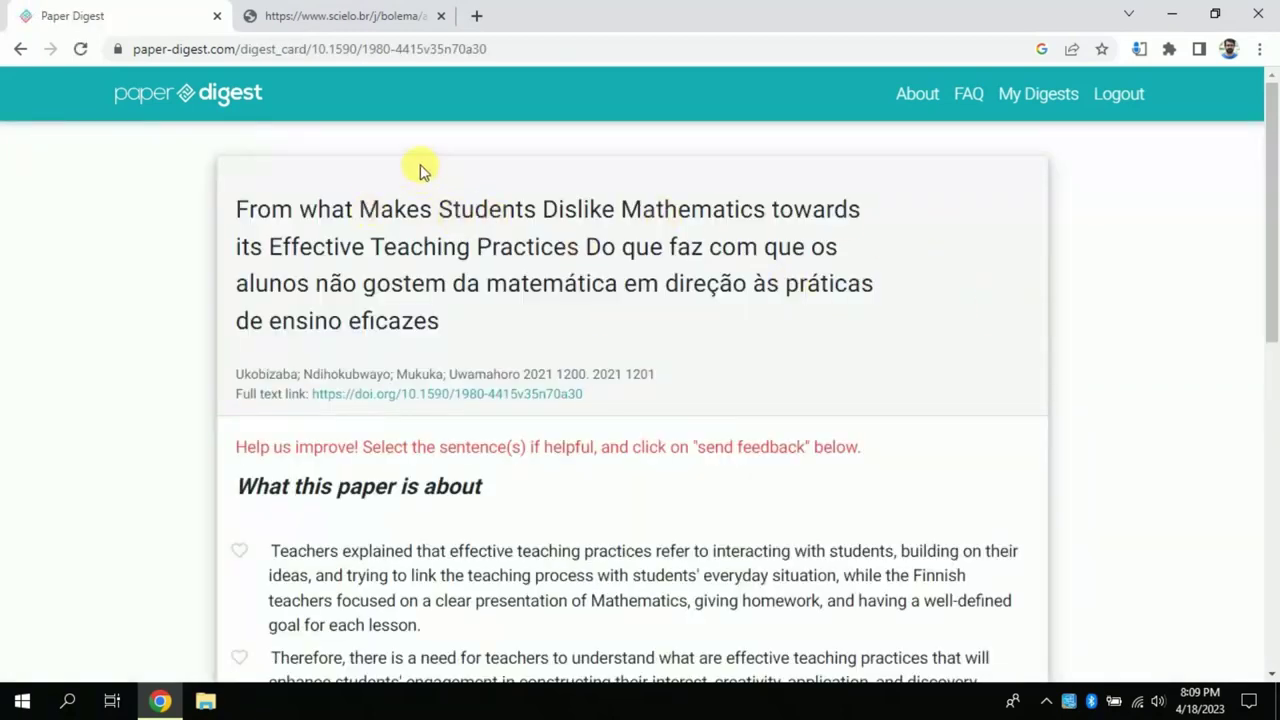
left_click_drag(618, 400, 385, 398)
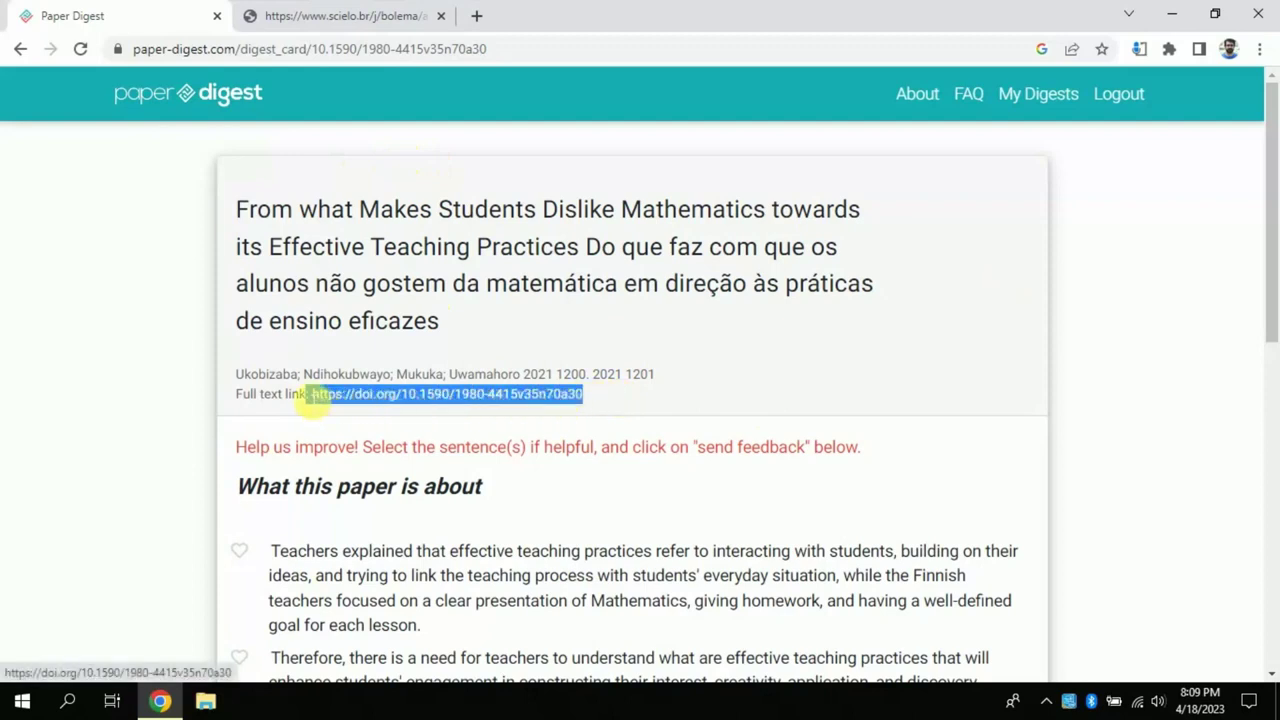
left_click(335, 395)
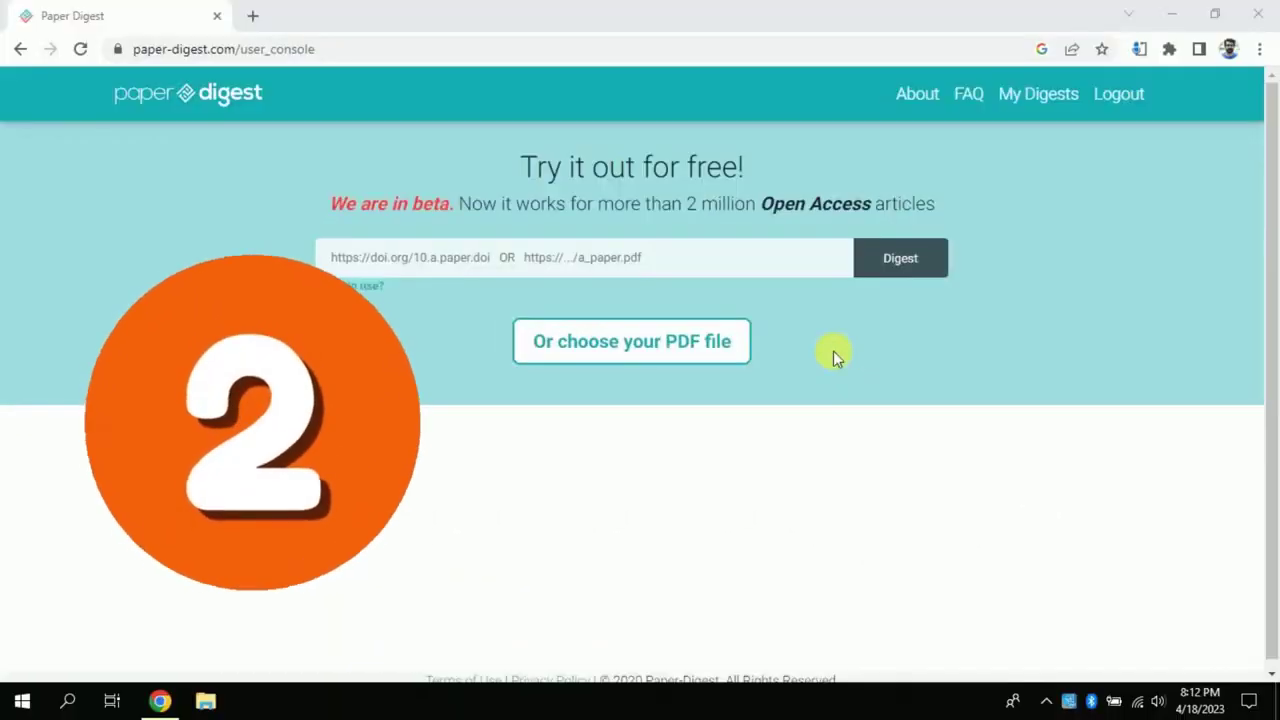
- Upload the Mathematics PDF from the Desktop to generate its digest card
left_click(650, 350)
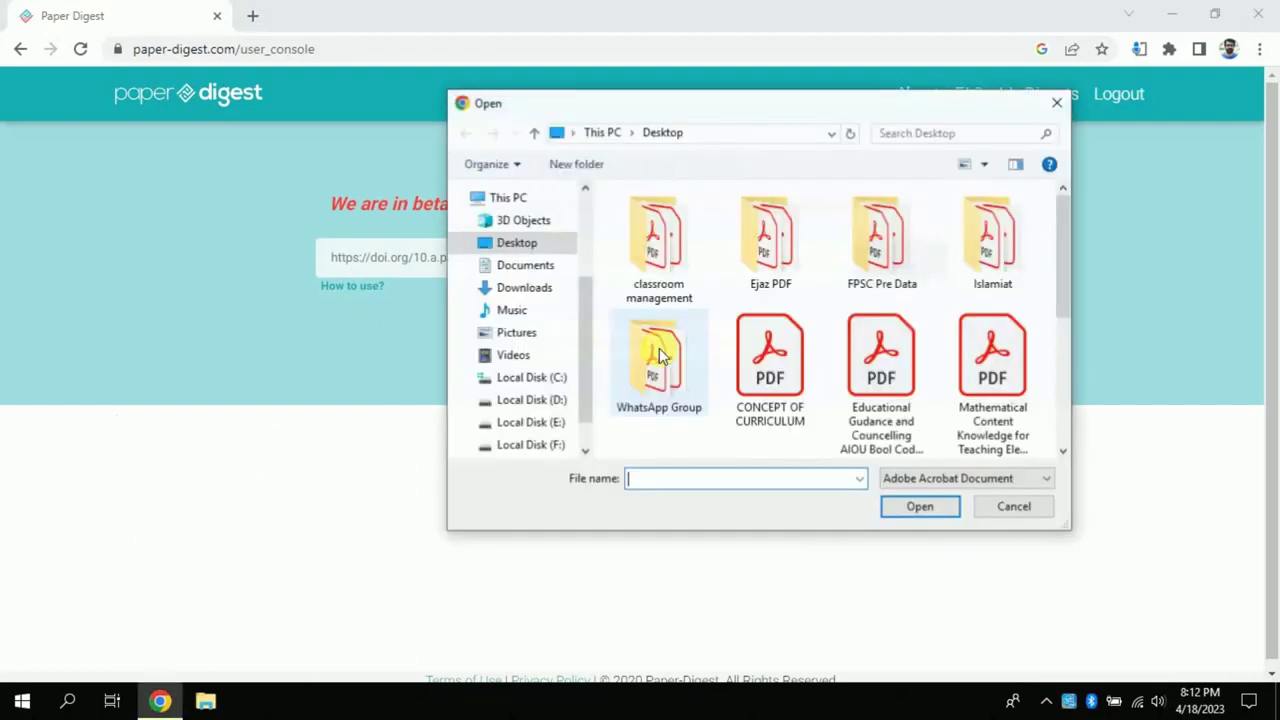
scroll(1066, 333, "down", 2)
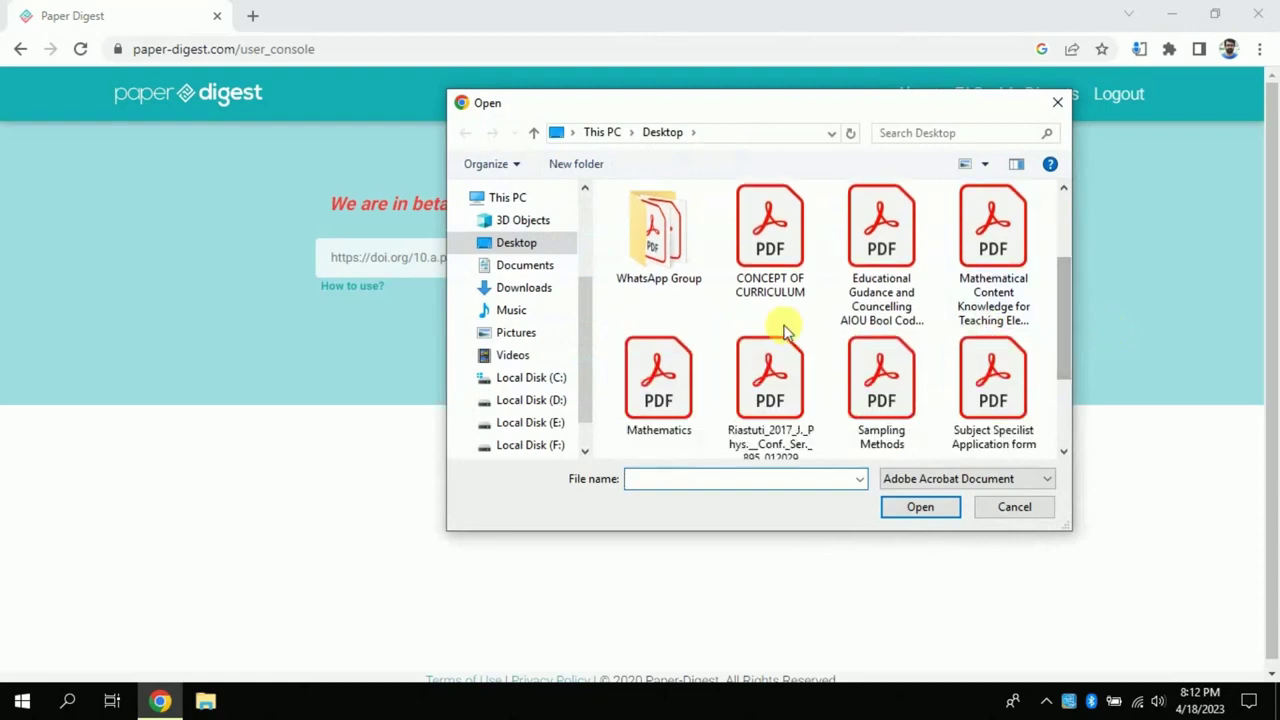
left_click(660, 375)
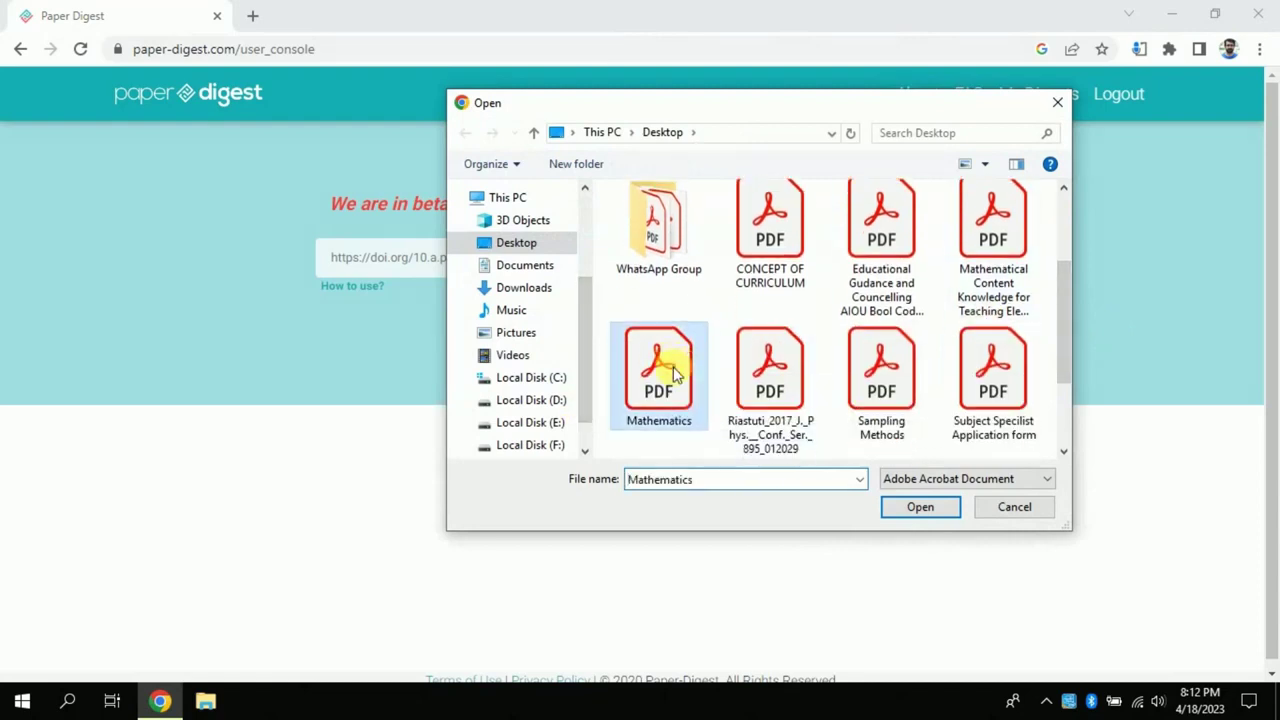
left_click(894, 505)
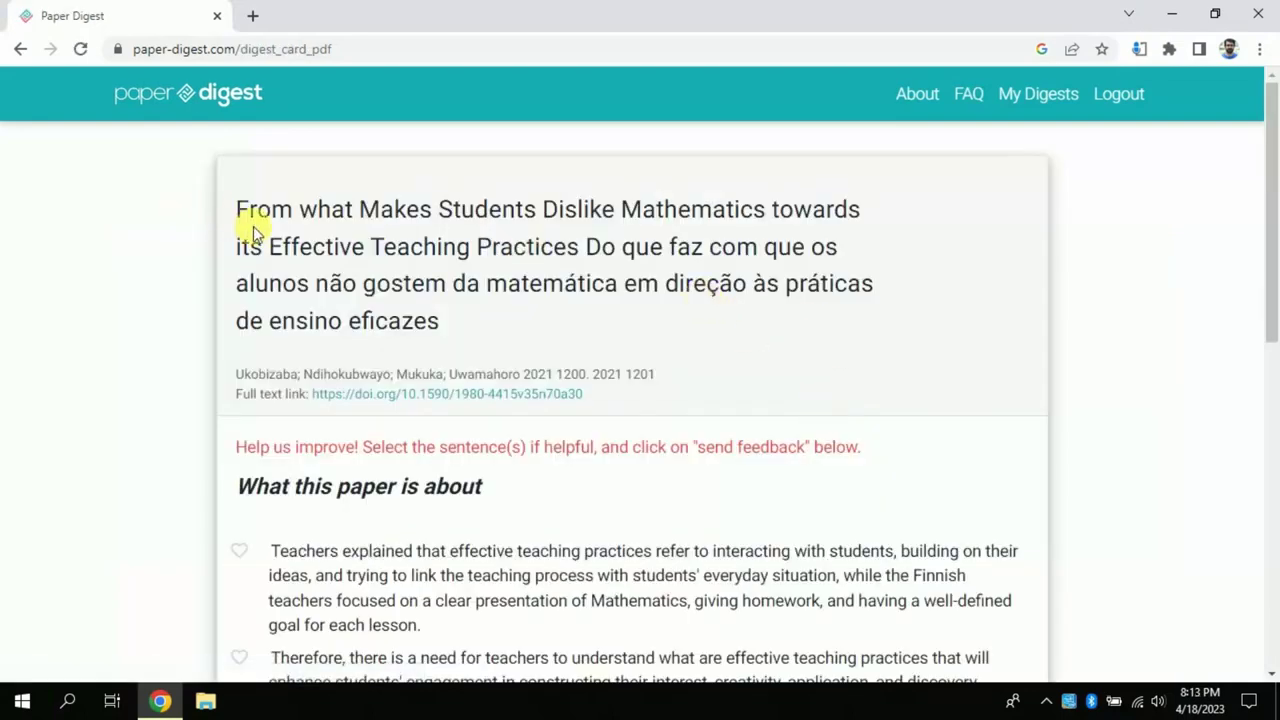
left_click_drag(242, 213, 572, 256)
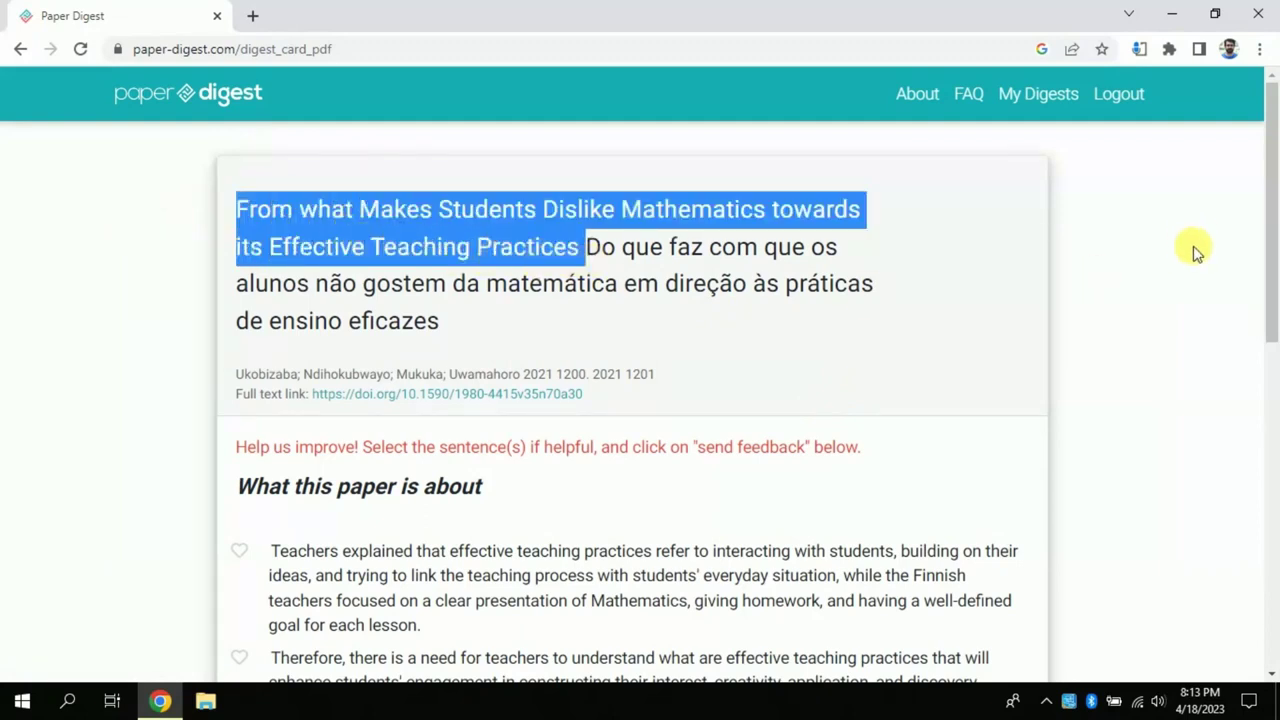
left_click_drag(1272, 235, 1275, 352)
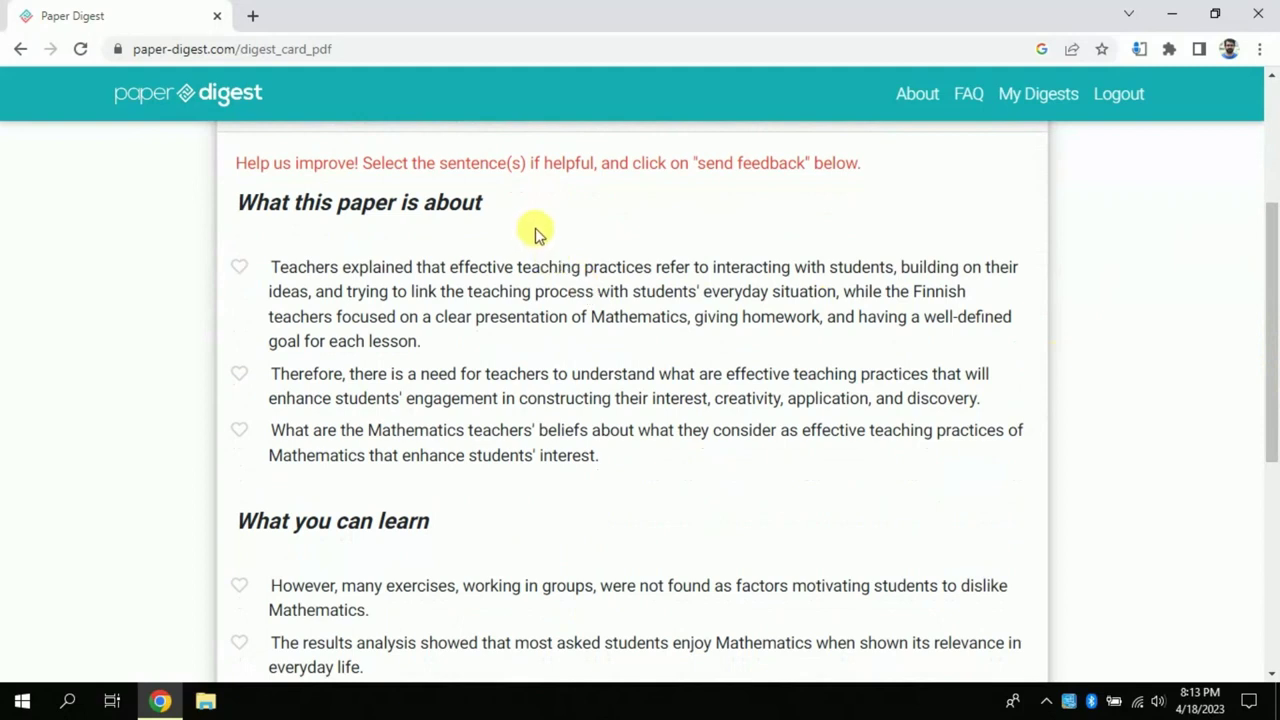
left_click_drag(497, 210, 280, 215)
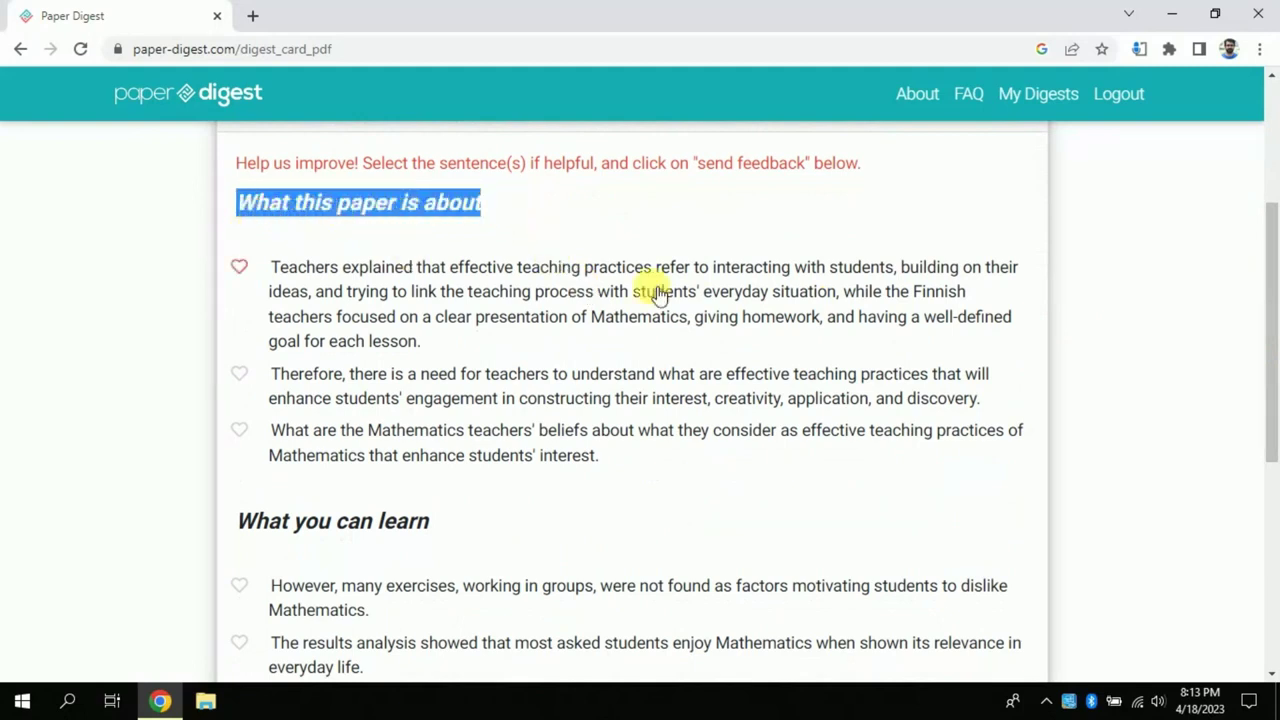
scroll(1272, 288, "down", 1)
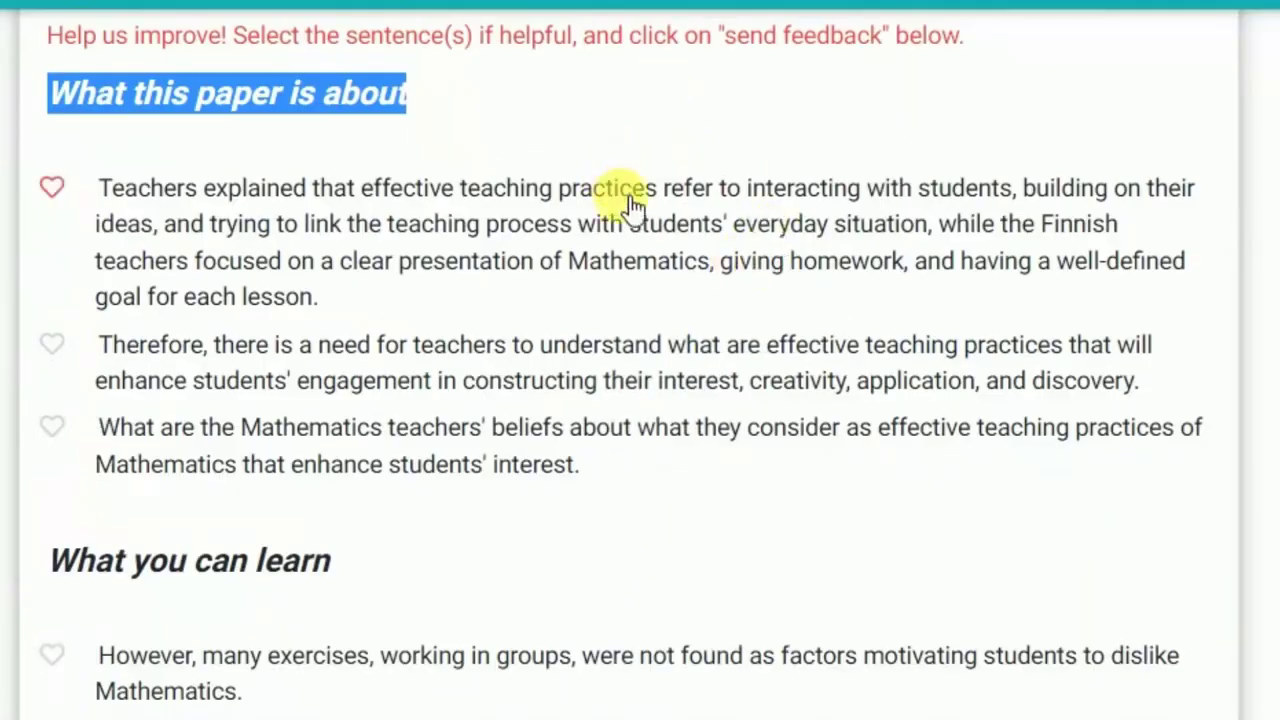
left_click(631, 104)
left_click_drag(103, 192, 731, 308)
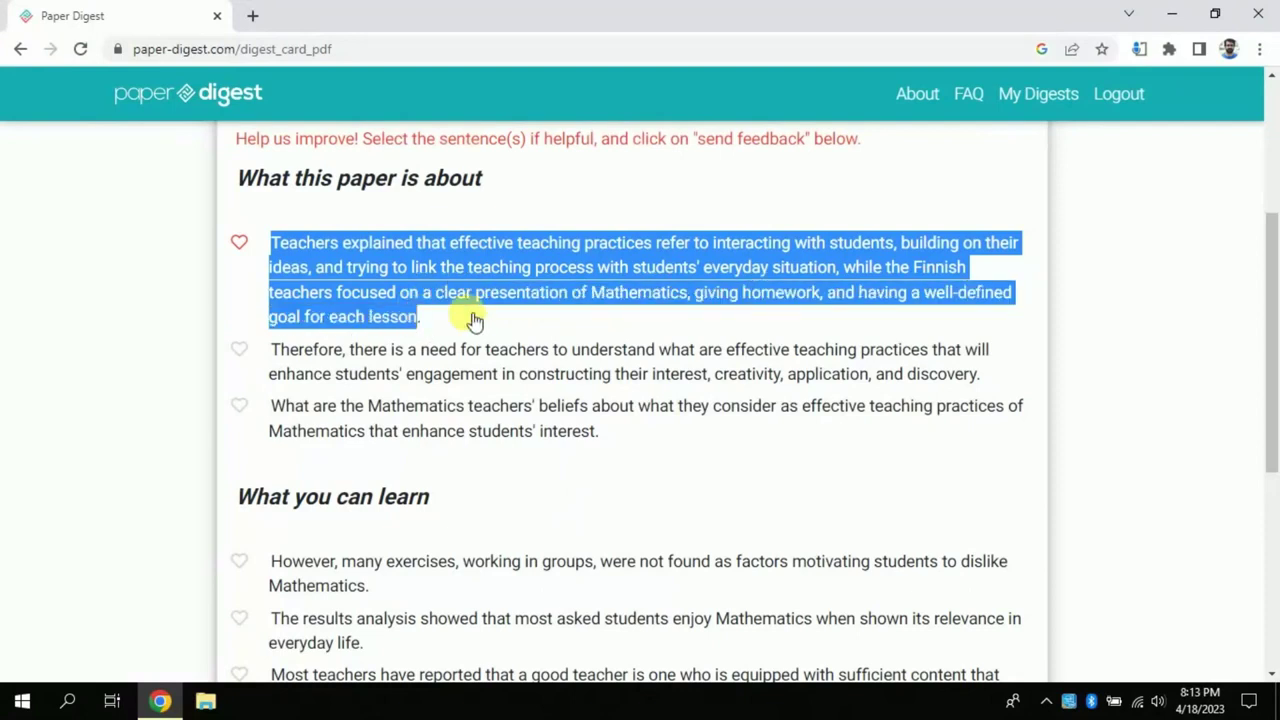
left_click(1230, 300)
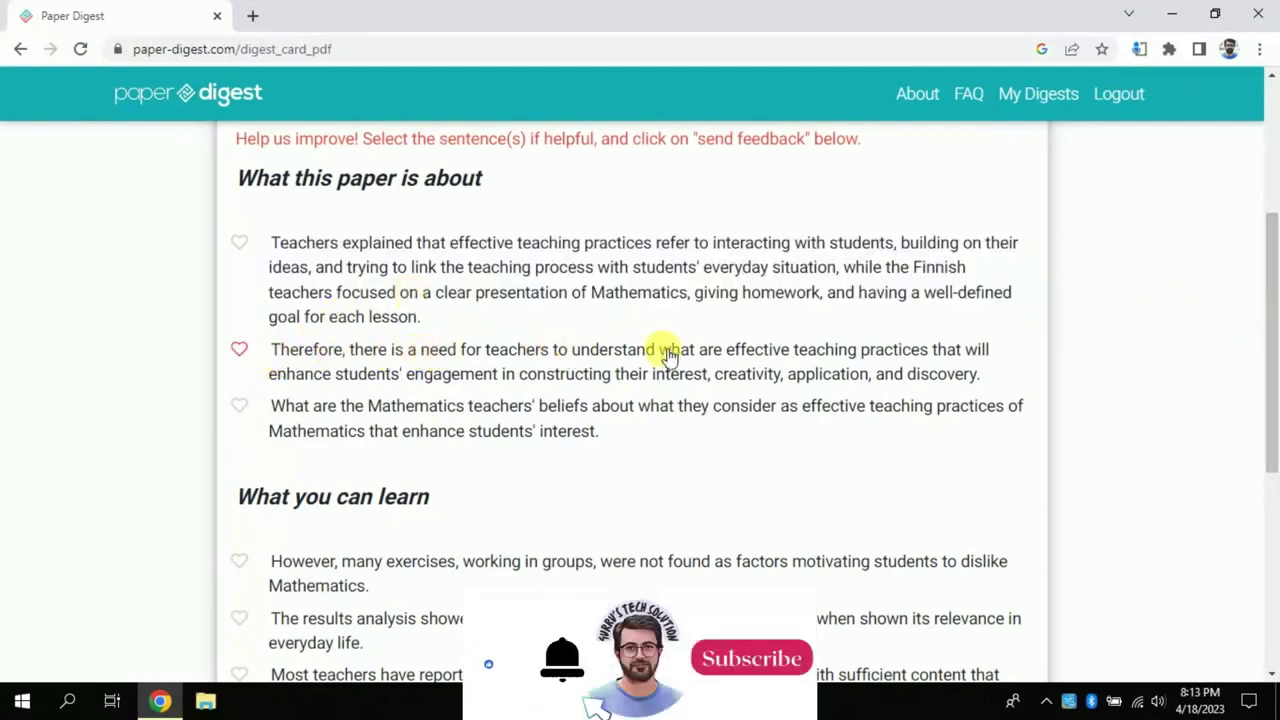
left_click_drag(346, 350, 791, 349)
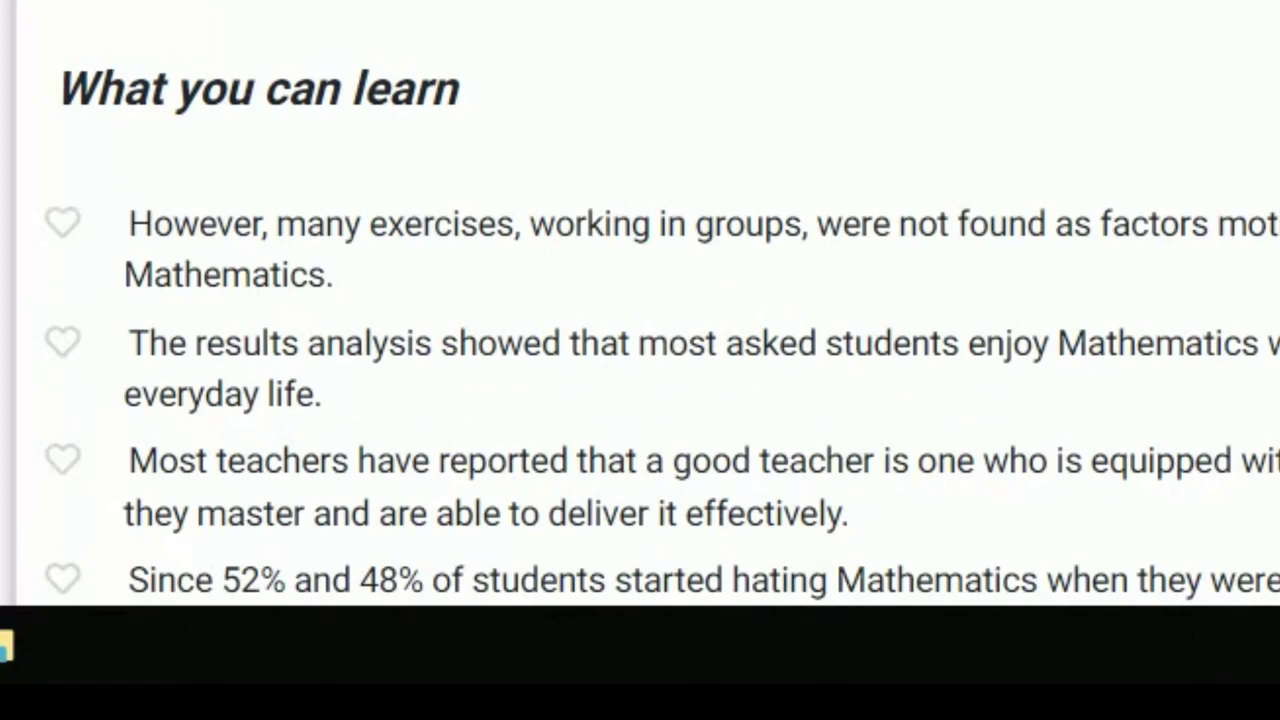
scroll(640, 300, "down", 3)
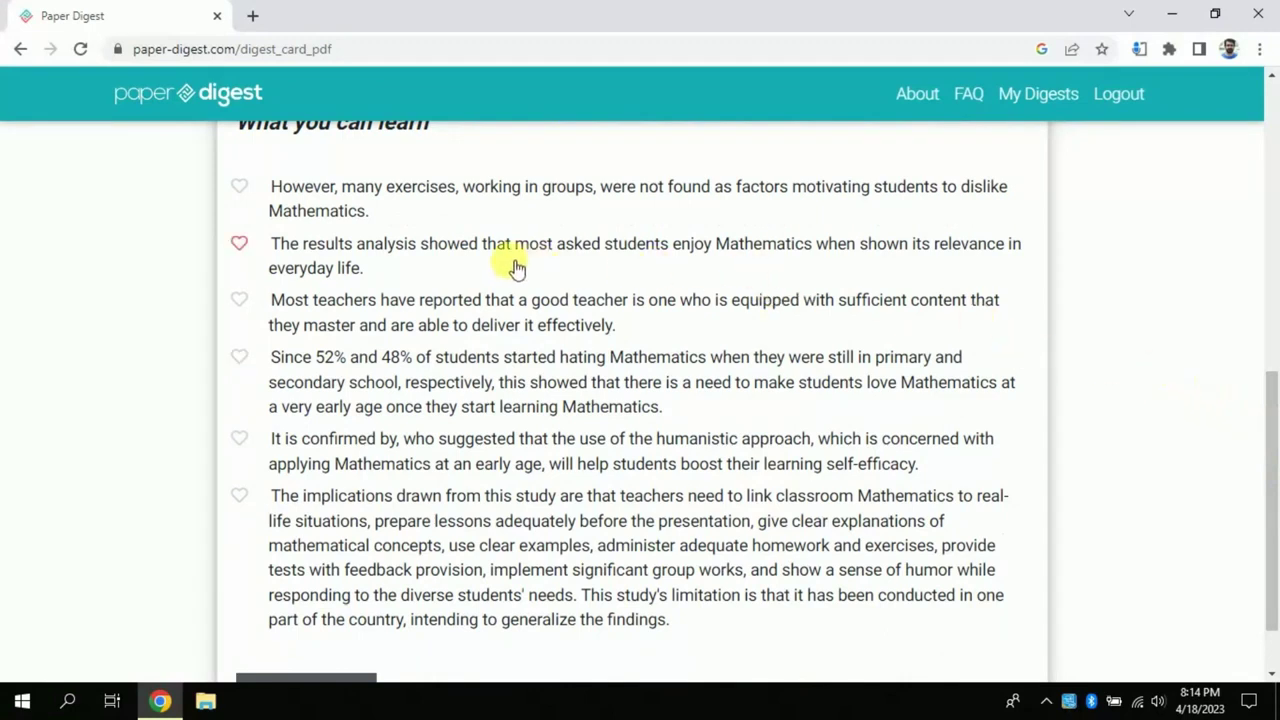
left_click_drag(538, 253, 383, 277)
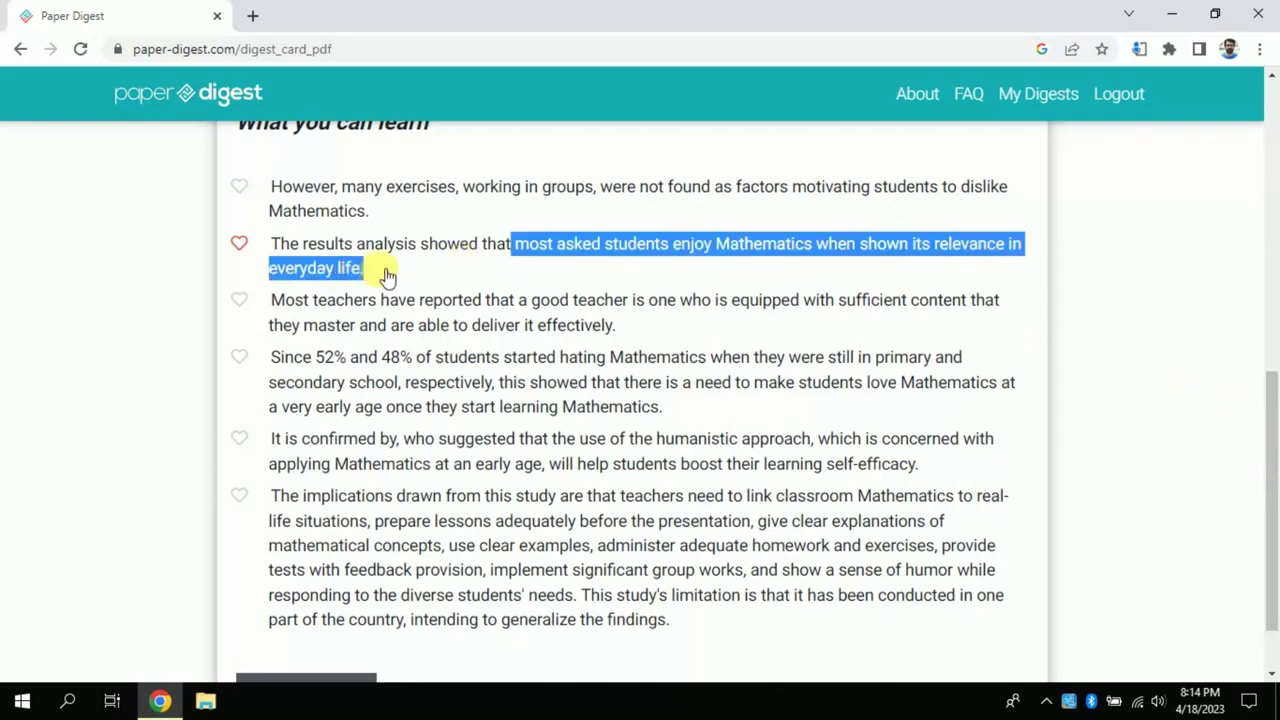
left_click(276, 303)
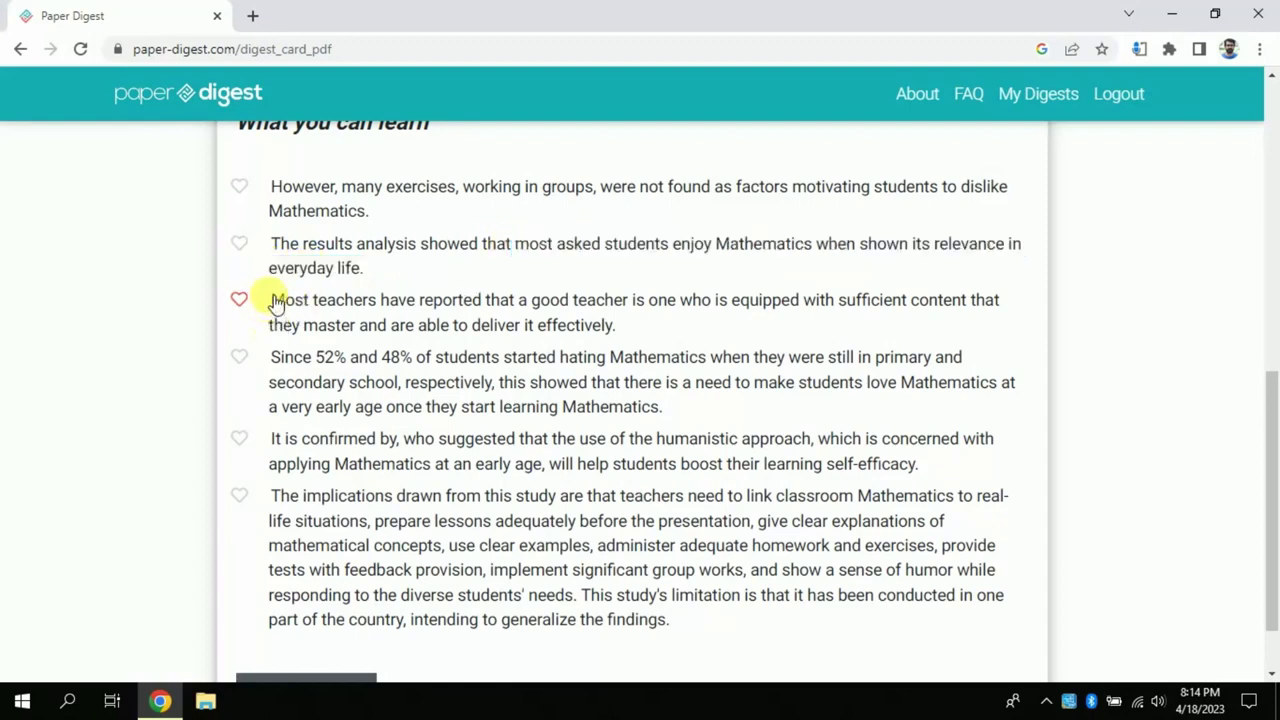
left_click_drag(300, 305, 806, 330)
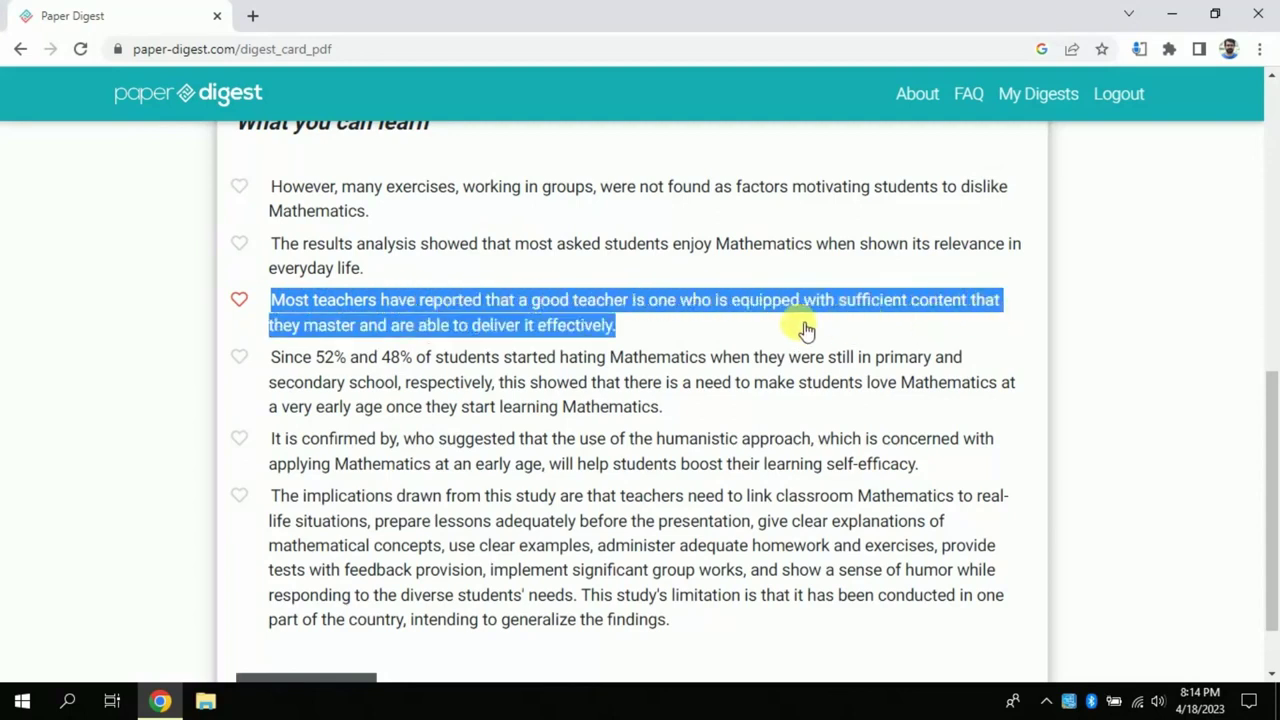
left_click(664, 327)
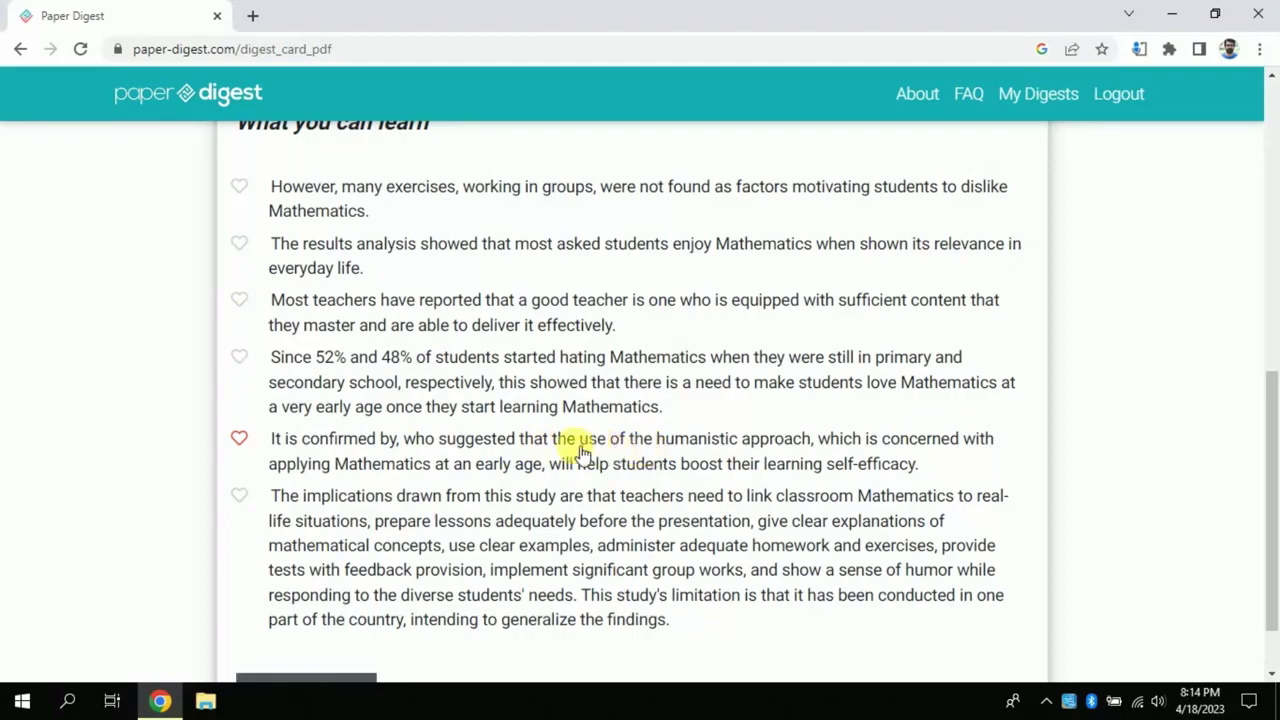
left_click_drag(550, 447, 705, 445)
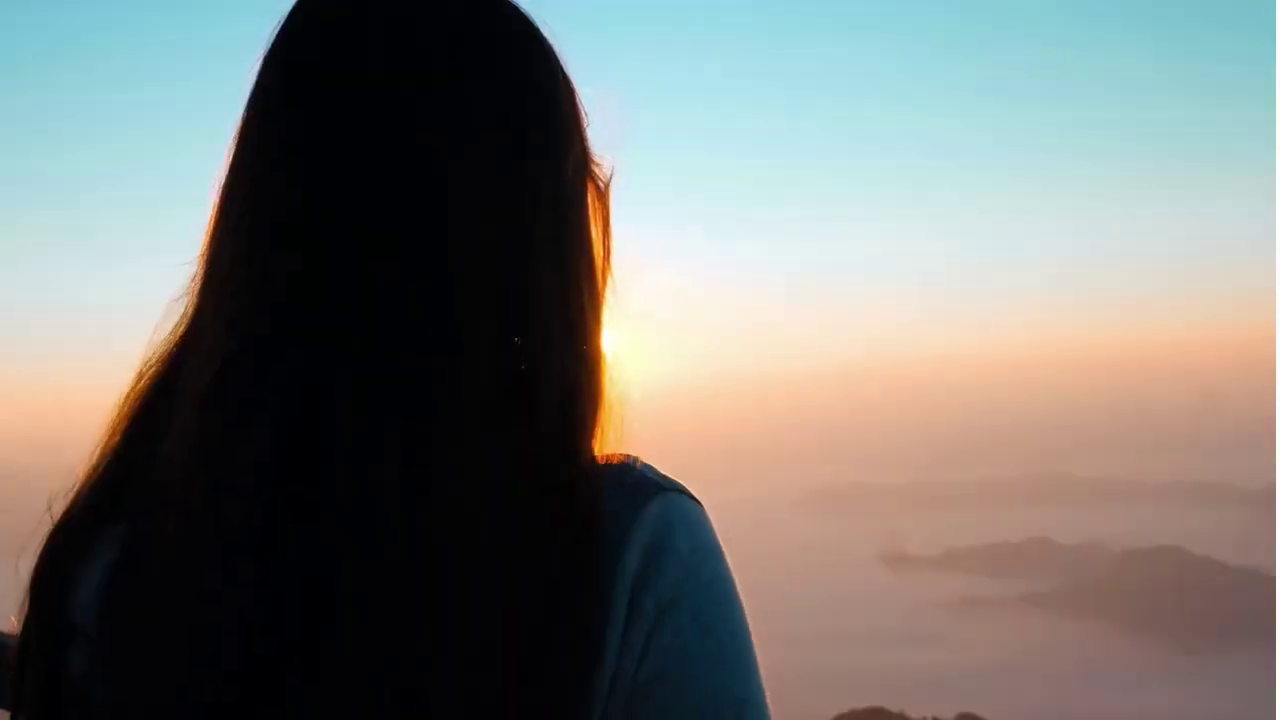